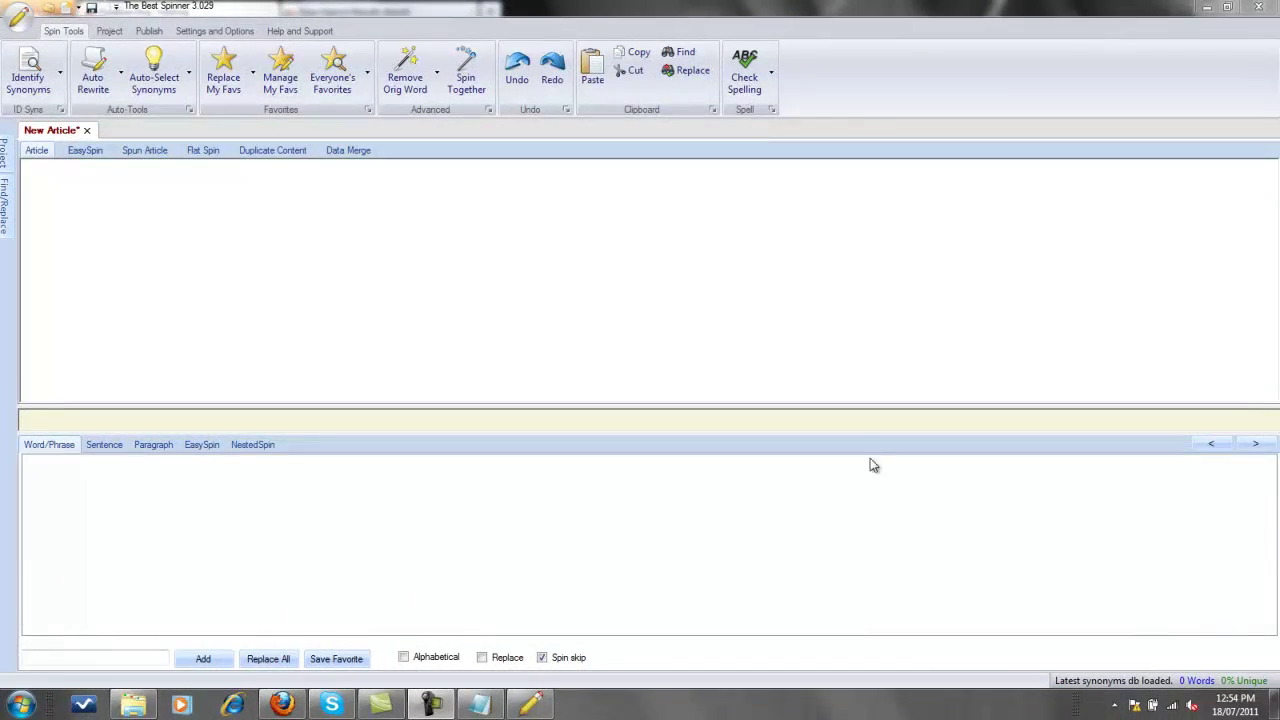
Step: Open the dog 1, dog 2 and dog 3 article files together
left_click(48, 8)
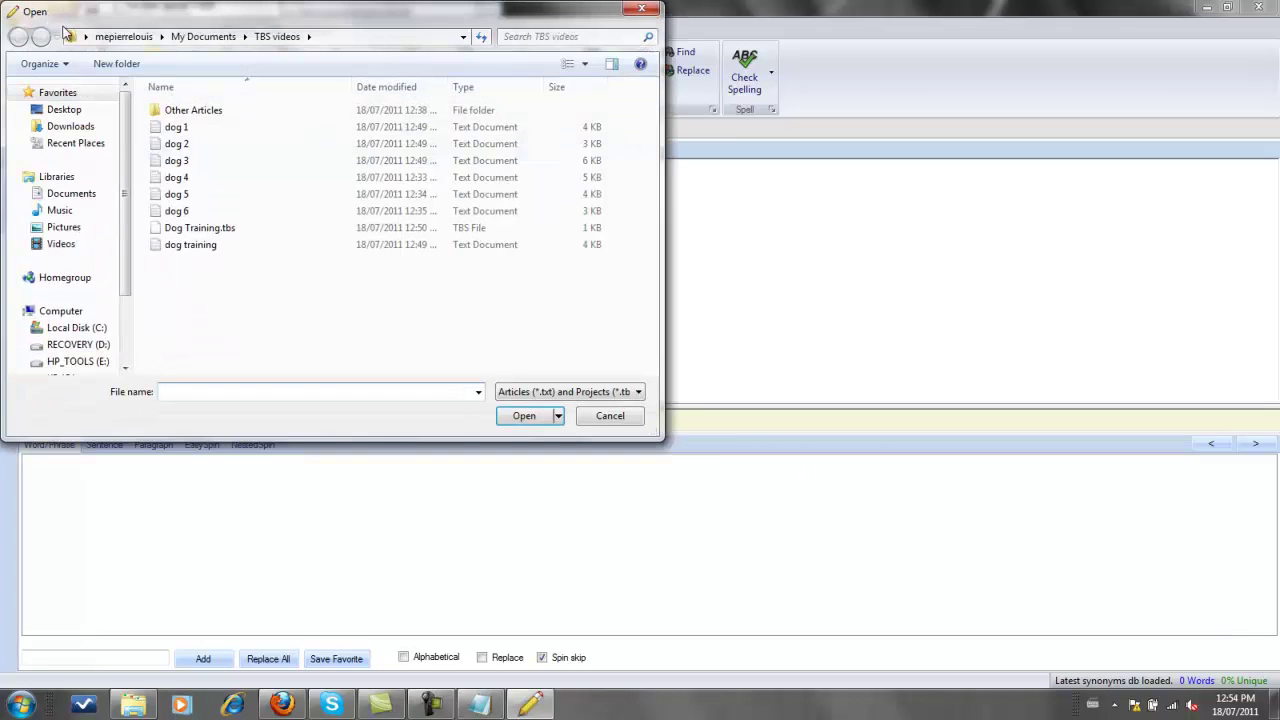
left_click(169, 128)
left_click(177, 163, "shift")
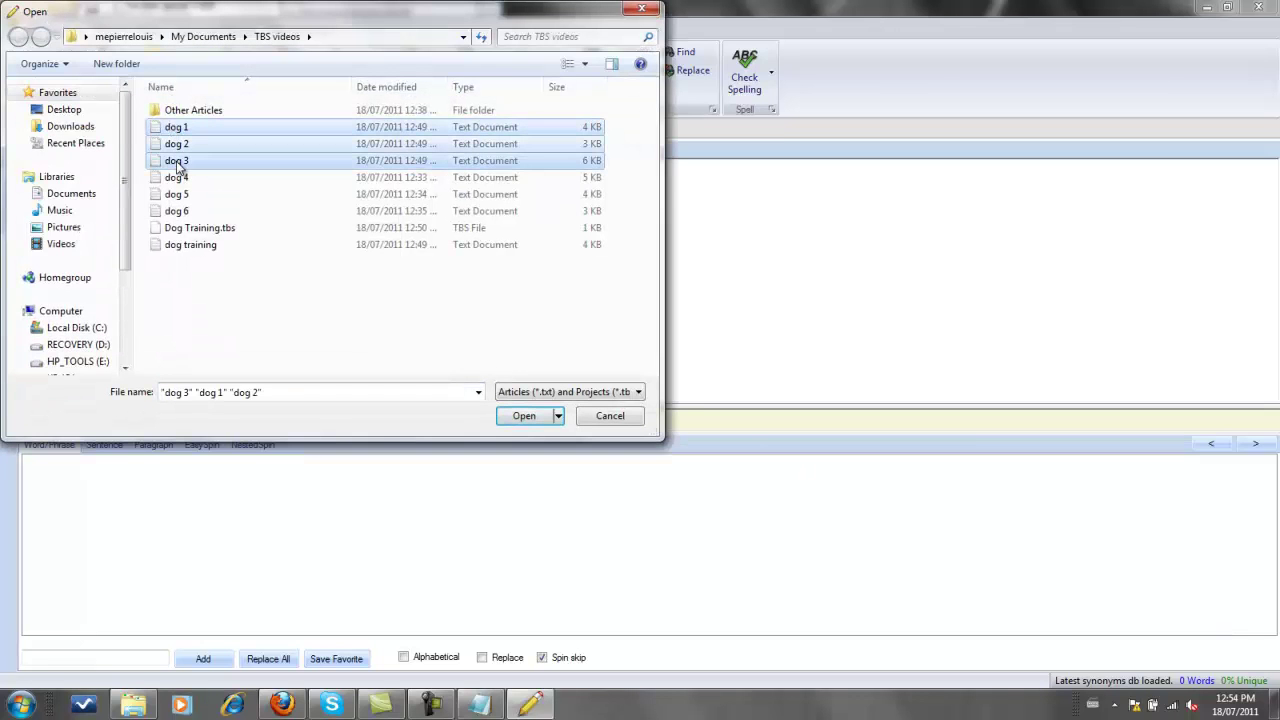
left_click(523, 417)
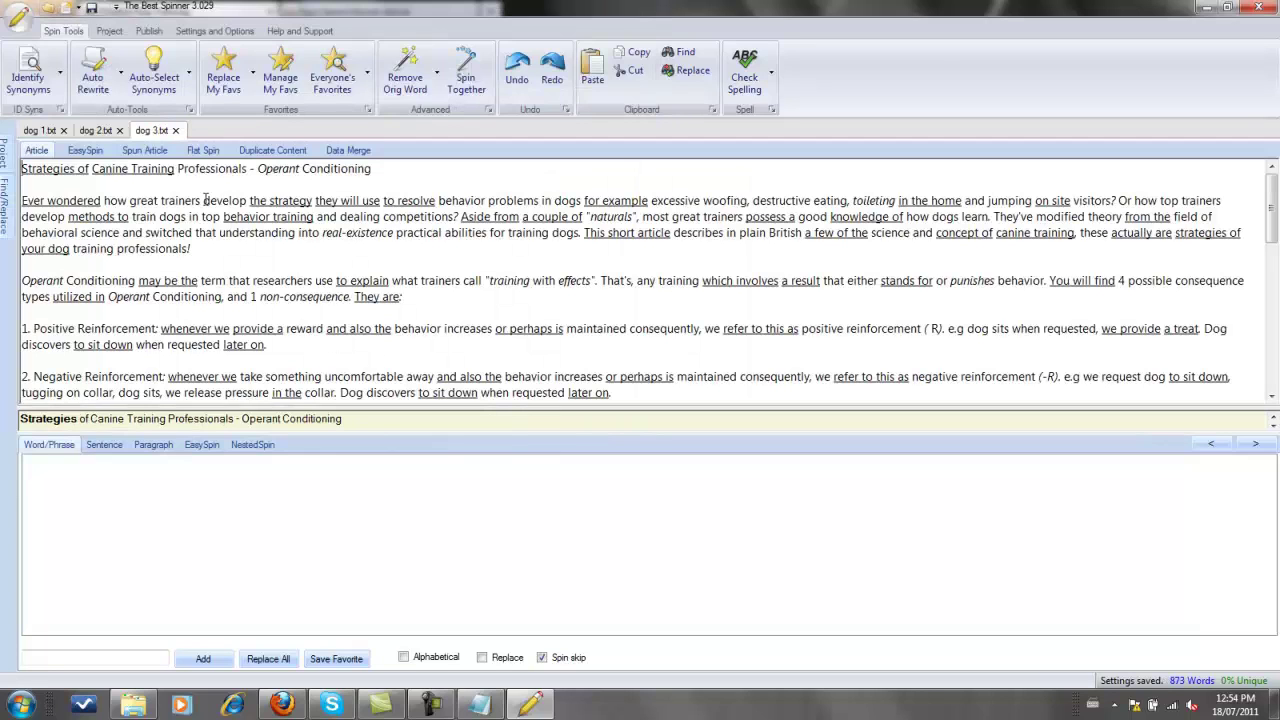
Step: Paste a dog-training article into a new blank article
left_click(70, 7)
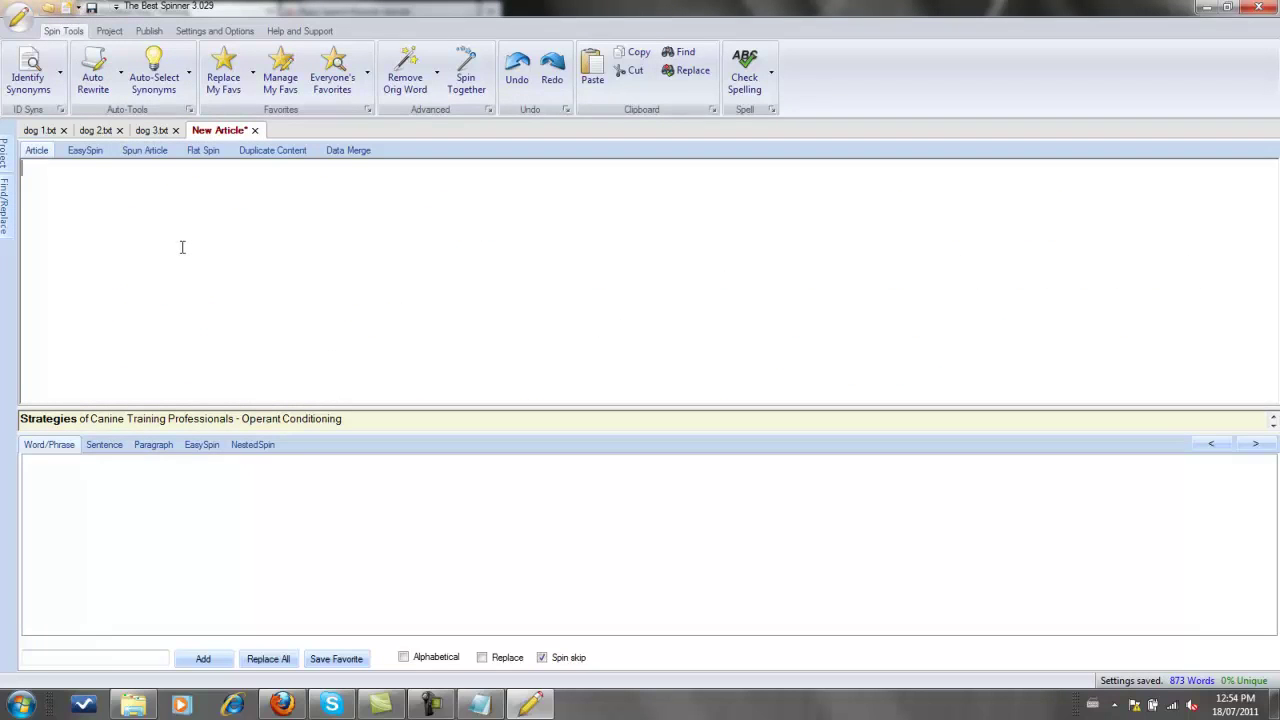
key("ctrl+v")
left_click_drag(1272, 350, 1272, 205)
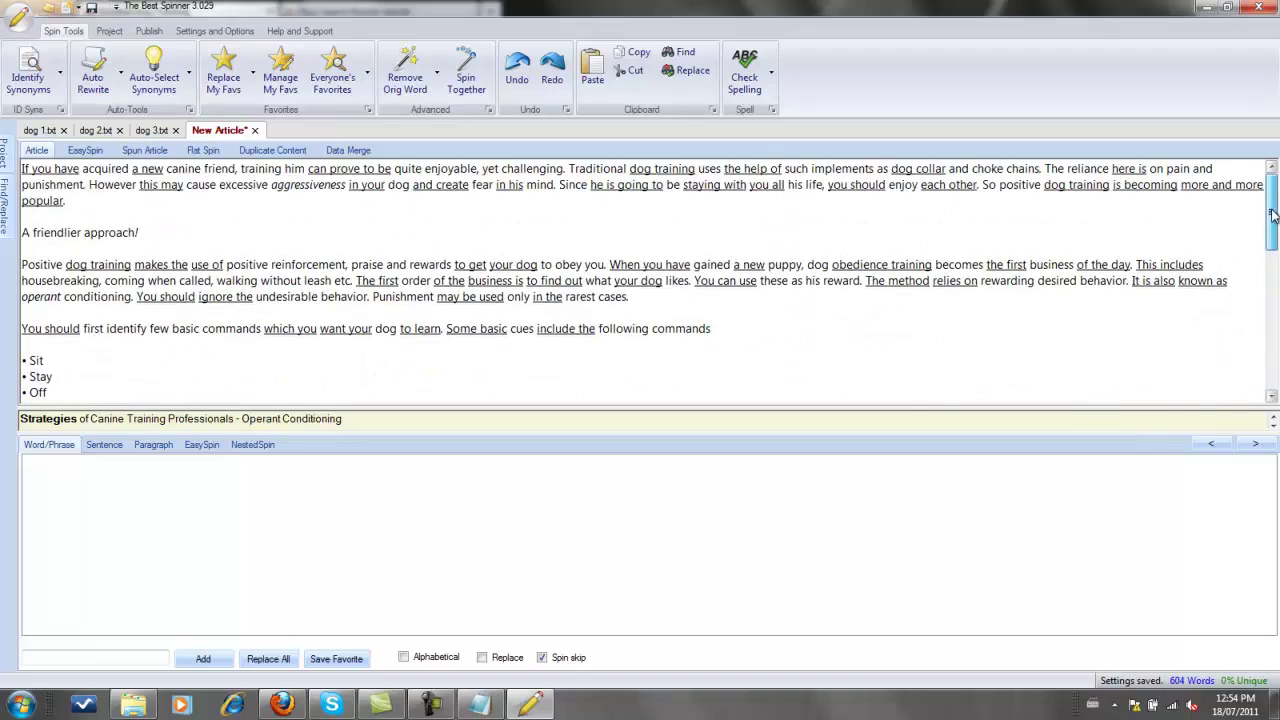
Step: Review the dog 3, dog 2 and dog 1 article tabs in turn
left_click(152, 131)
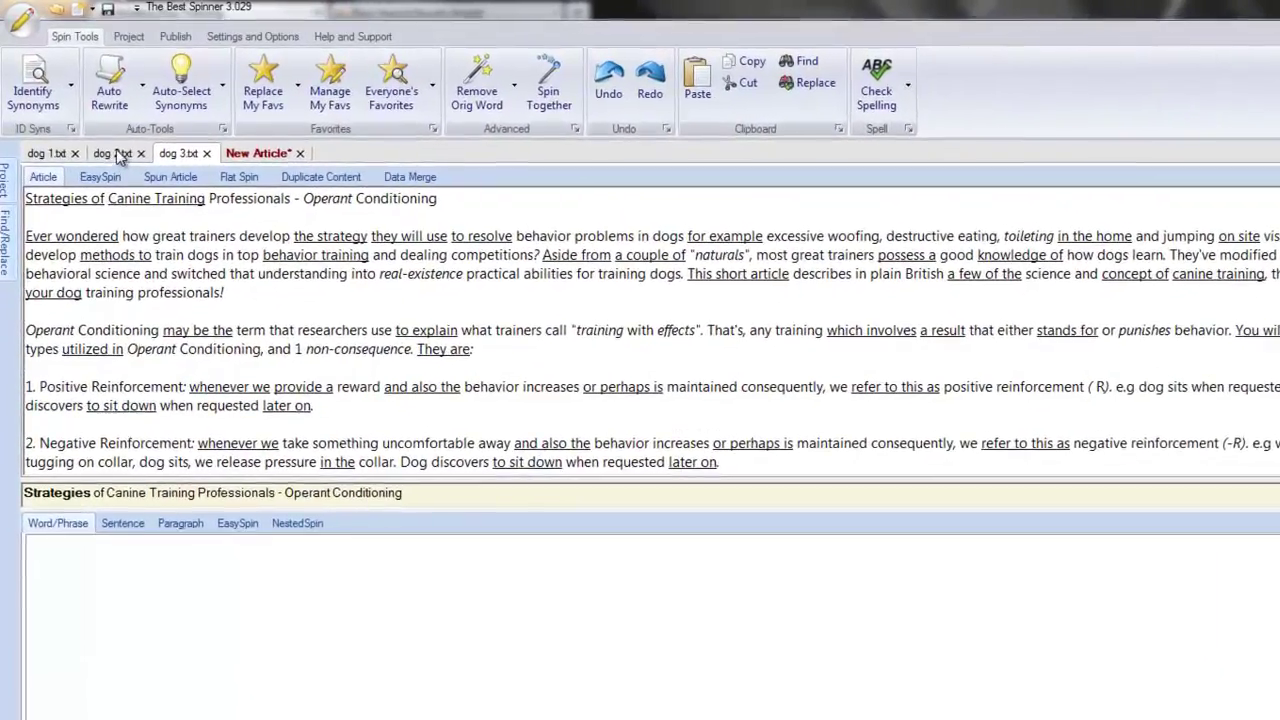
left_click(110, 148)
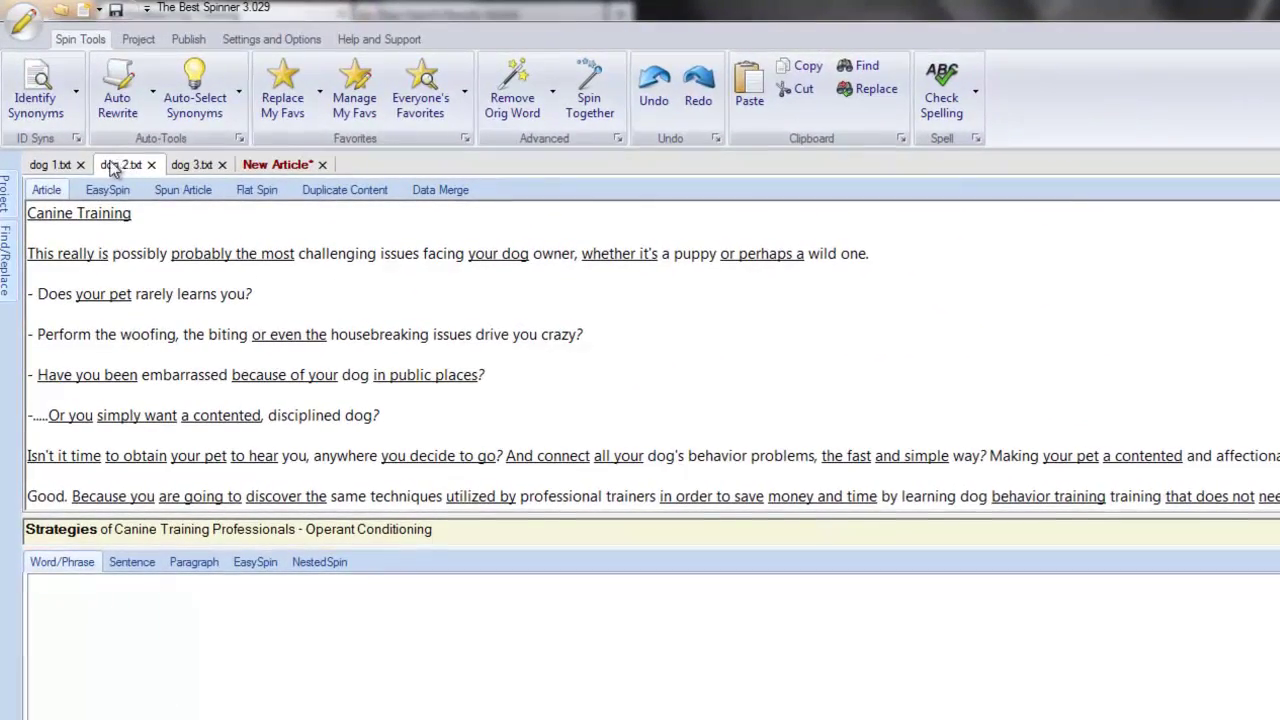
left_click(58, 166)
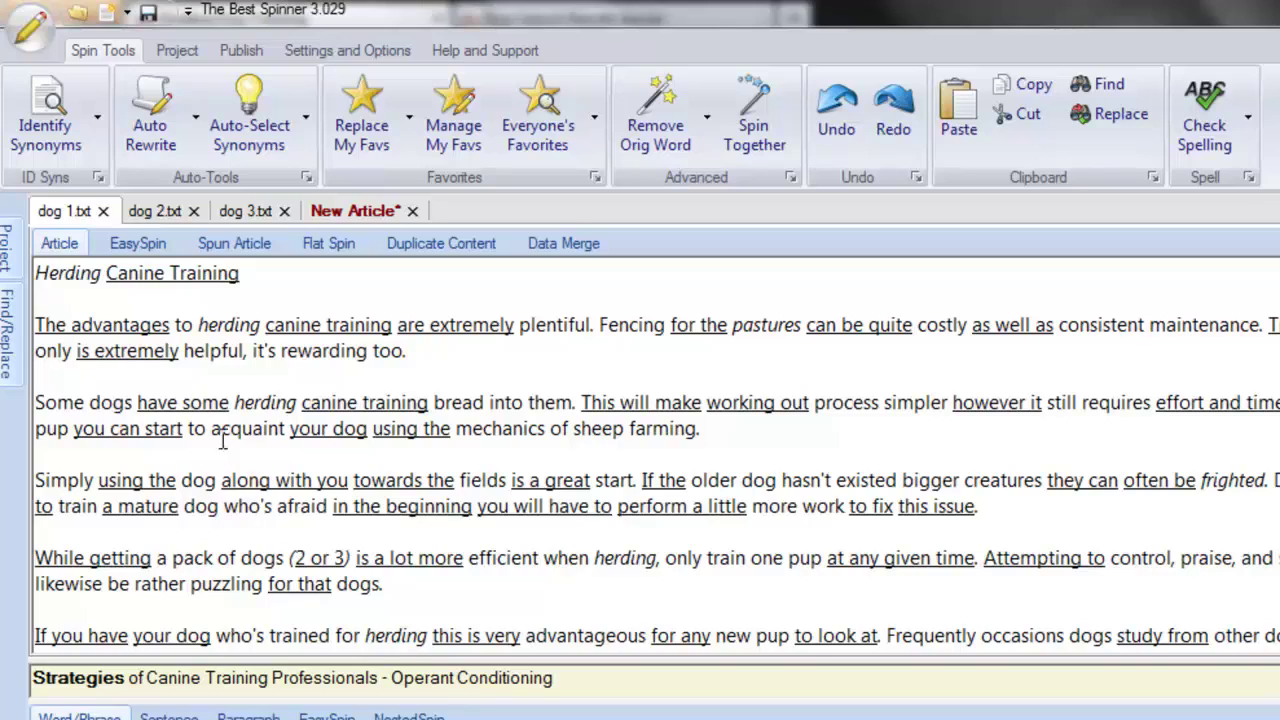
Step: Auto Rewrite All Open Articles so 'Canine Training' becomes 'K9 Training'
left_click(197, 123)
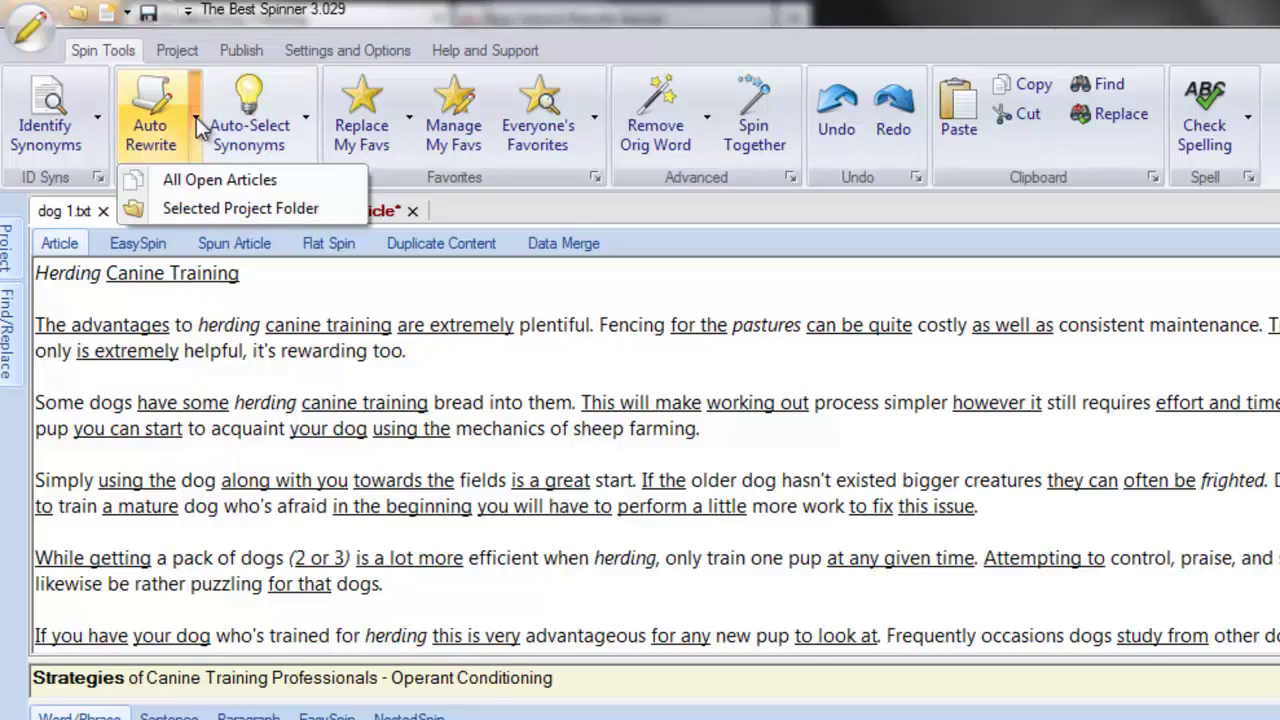
left_click(196, 182)
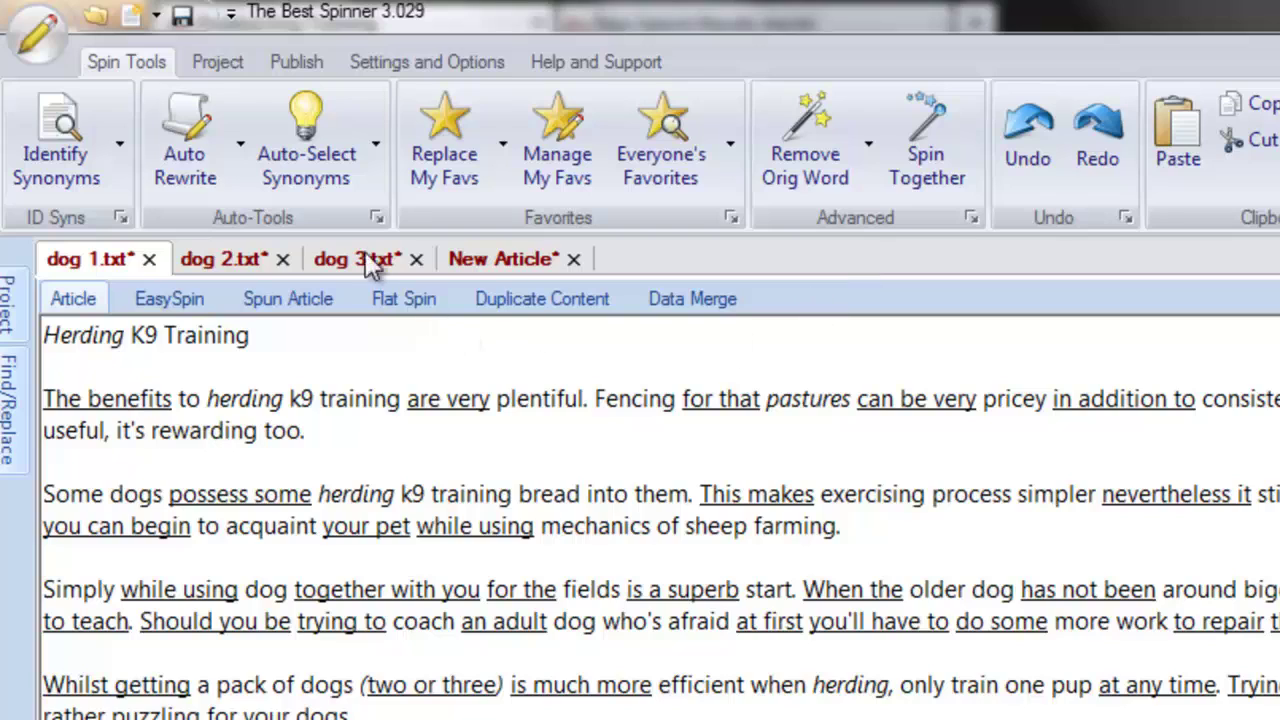
left_click(214, 62)
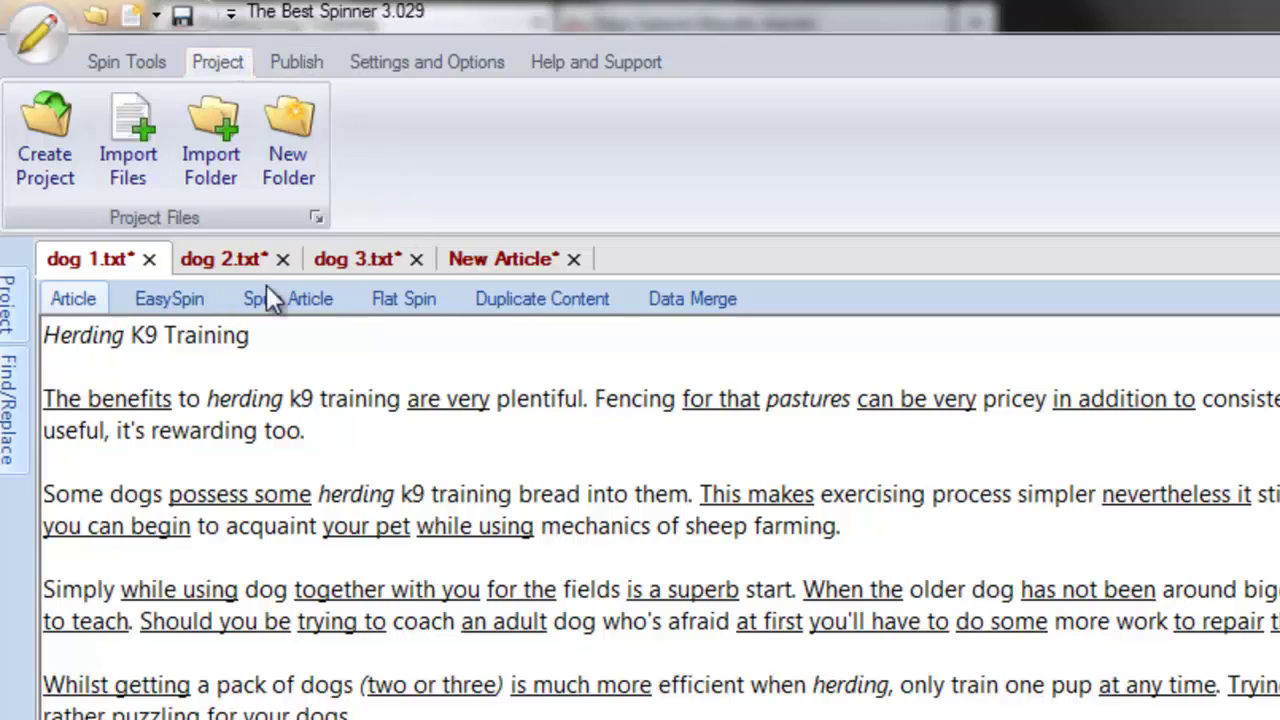
Step: Dock the Project panel and create a project from the four open articles
mouse_move(14, 312)
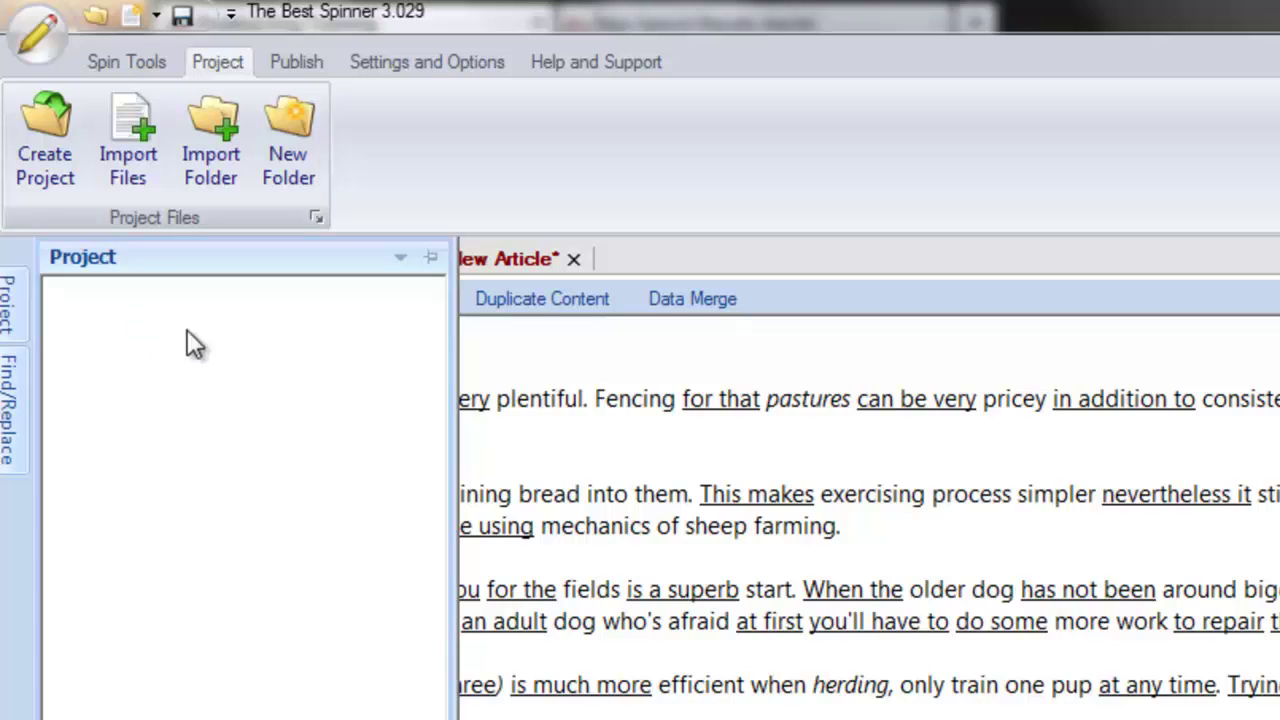
left_click(430, 259)
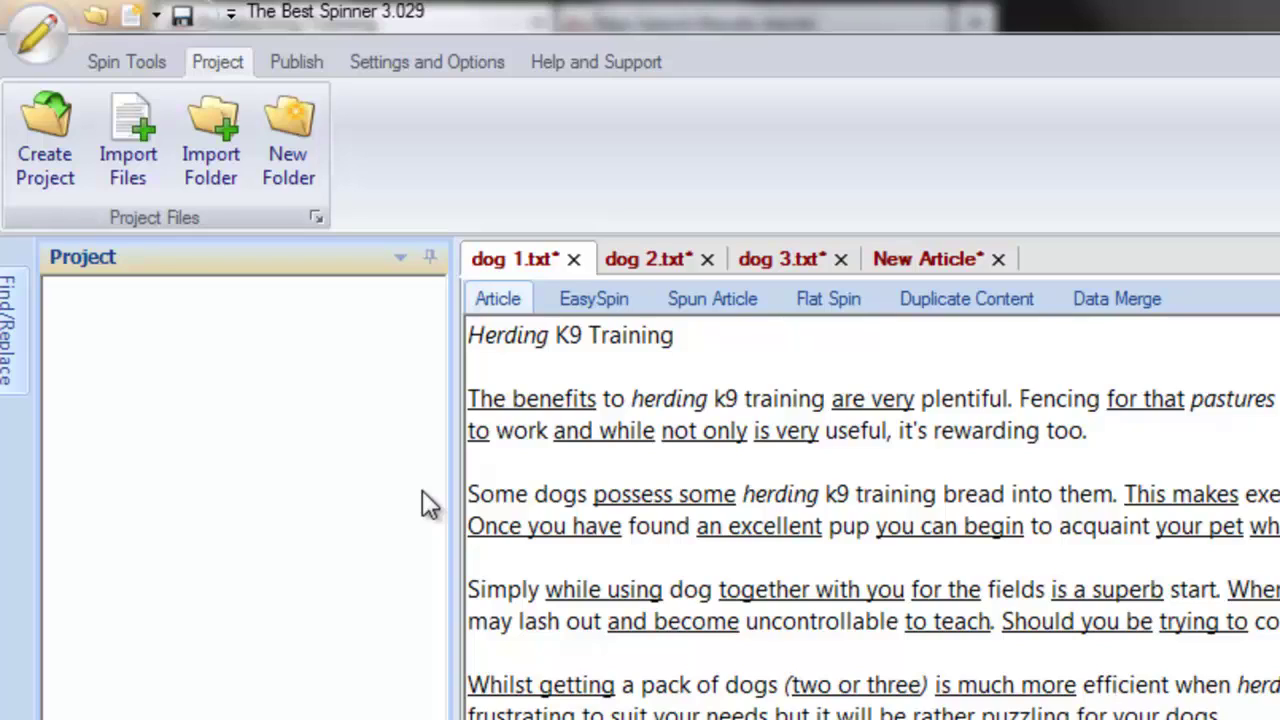
left_click(42, 161)
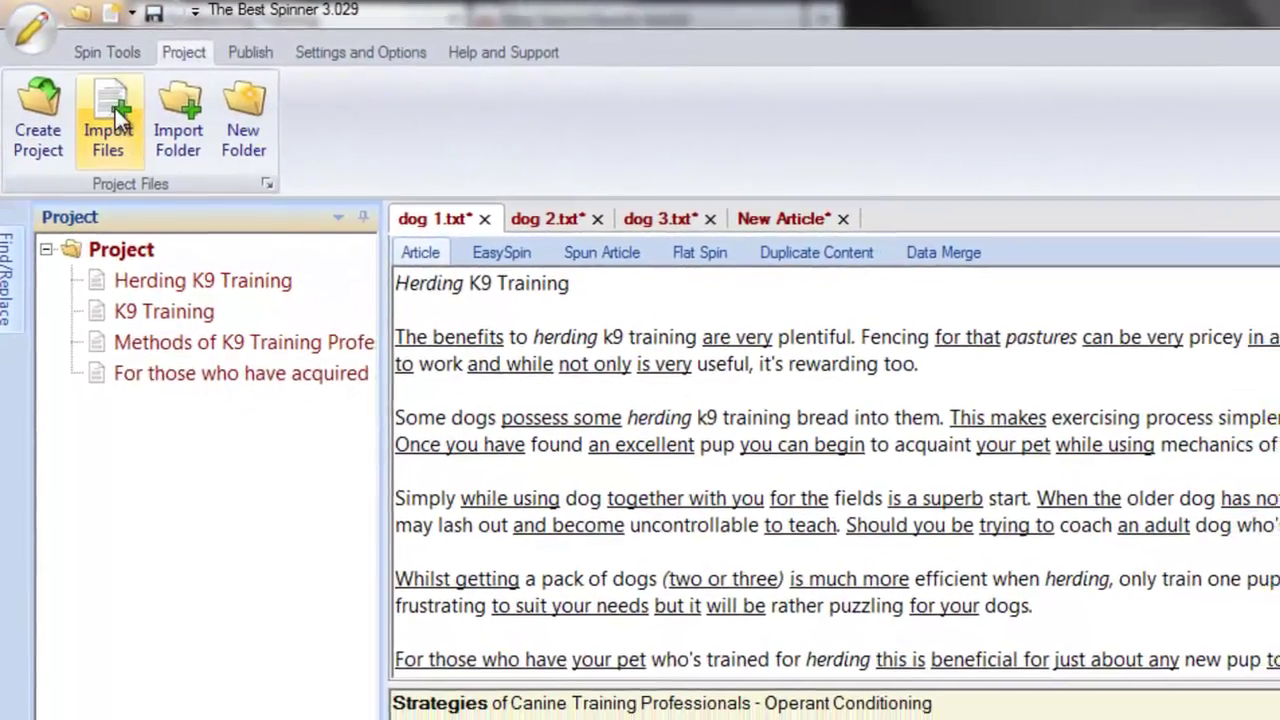
Step: Import the dog 4, dog 5 and dog 6 files into the project
left_click(112, 105)
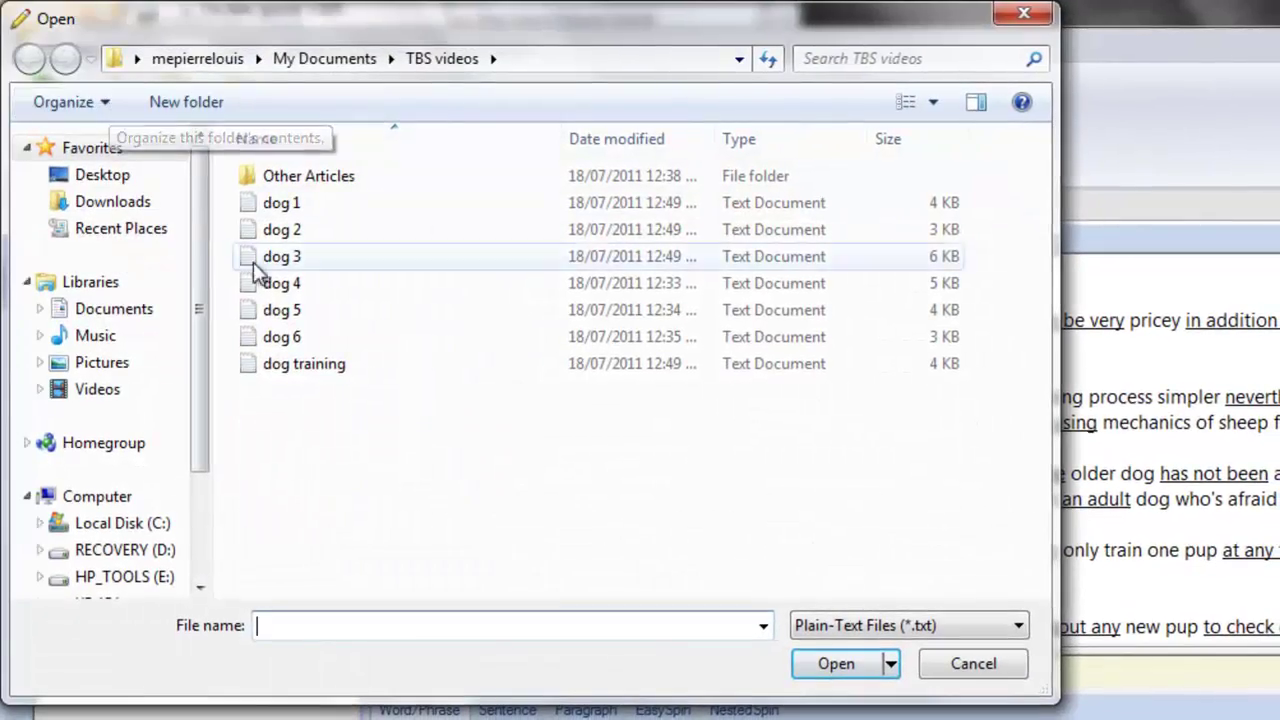
left_click(270, 284)
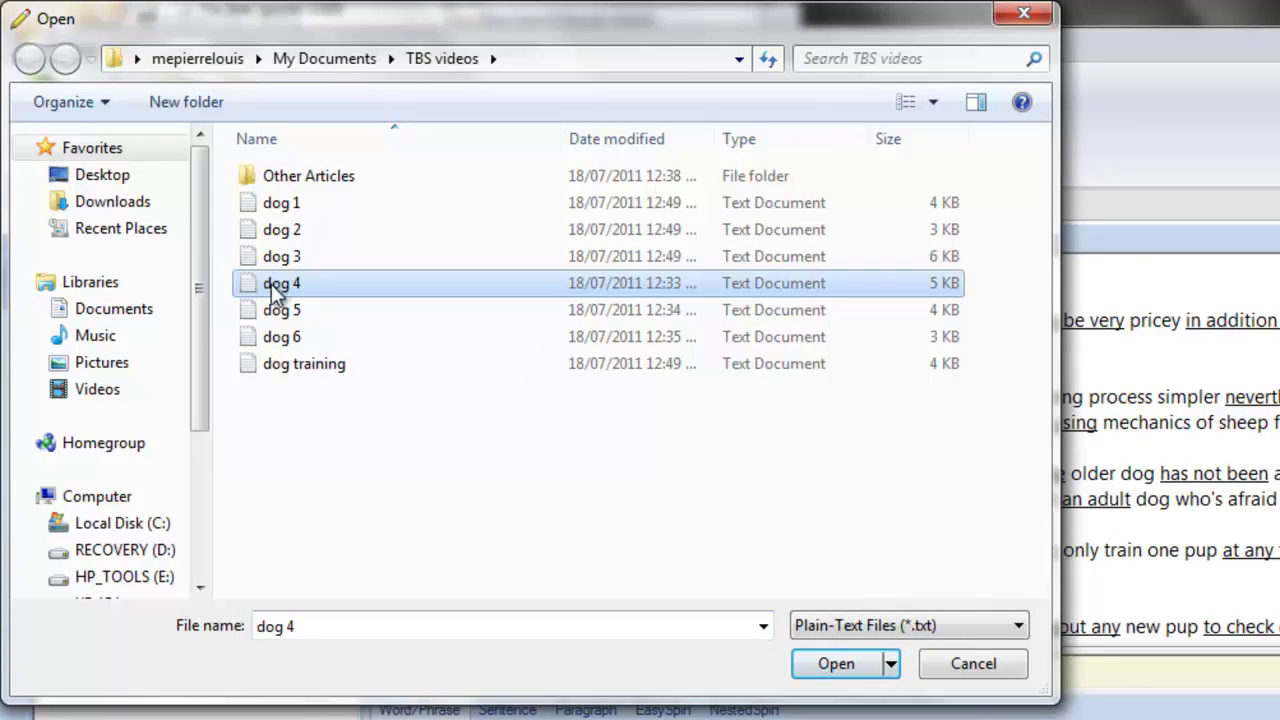
left_click(283, 312, "ctrl")
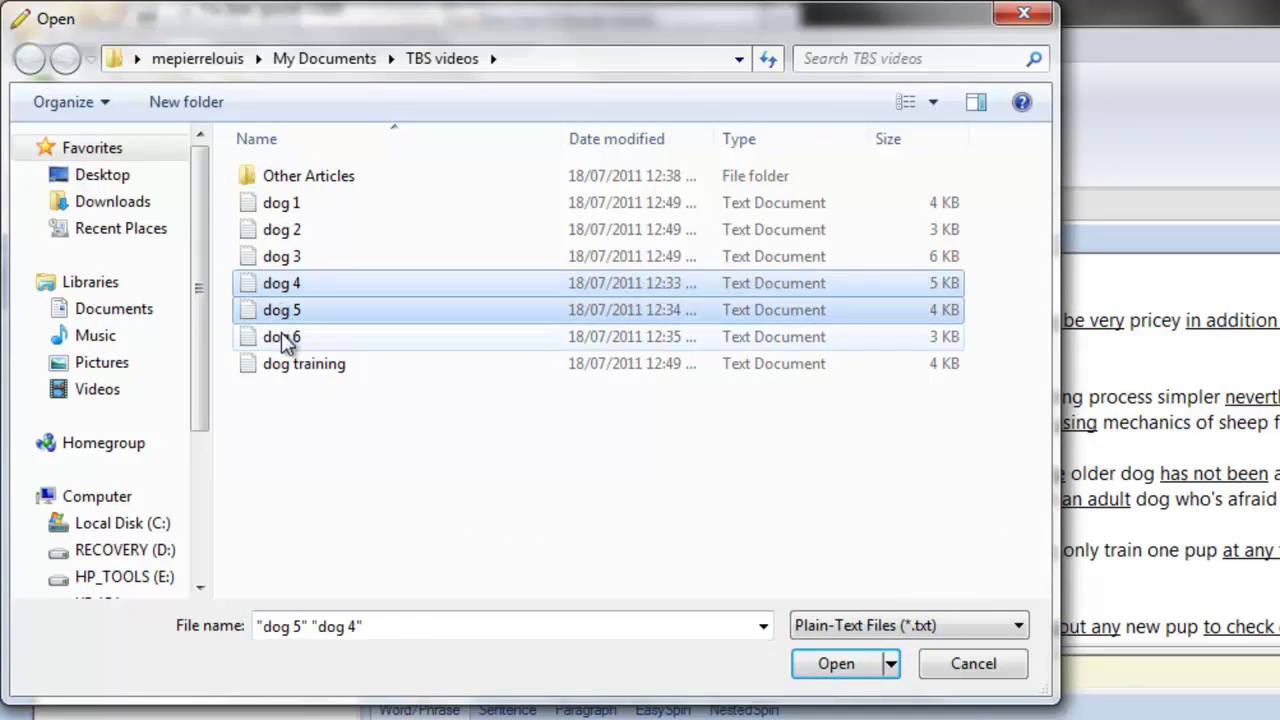
left_click(286, 339, "ctrl")
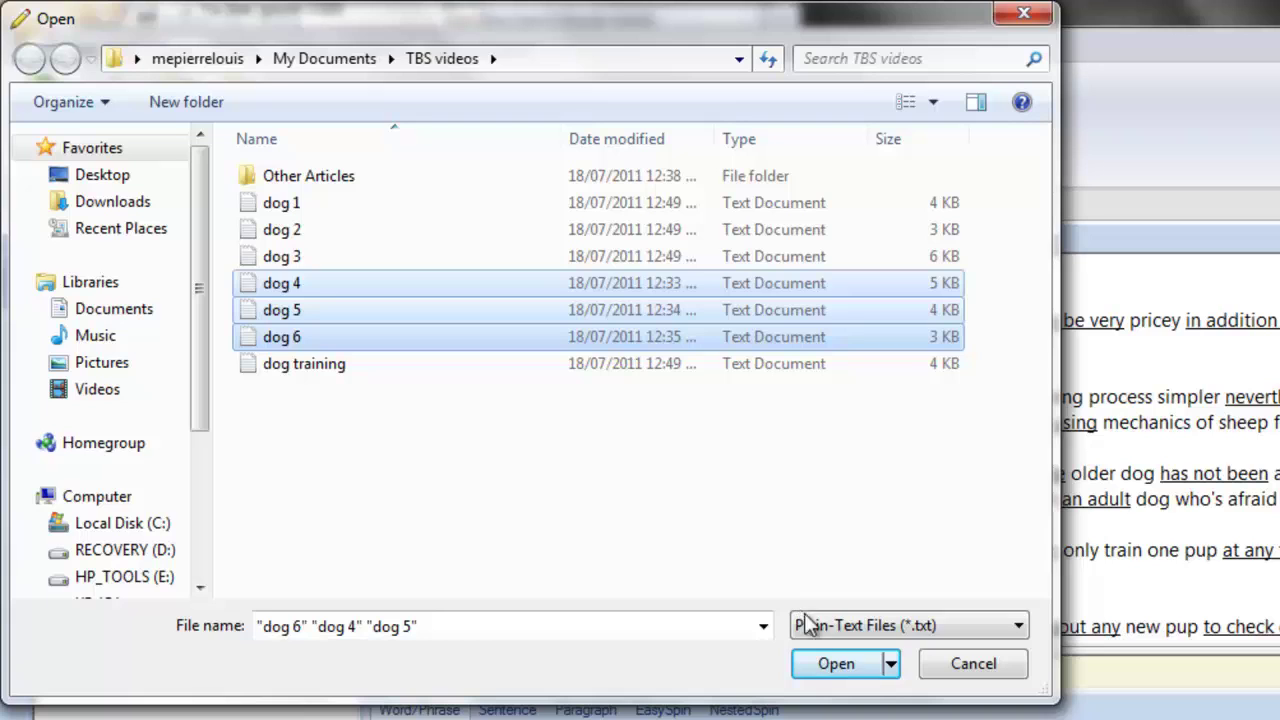
left_click(836, 665)
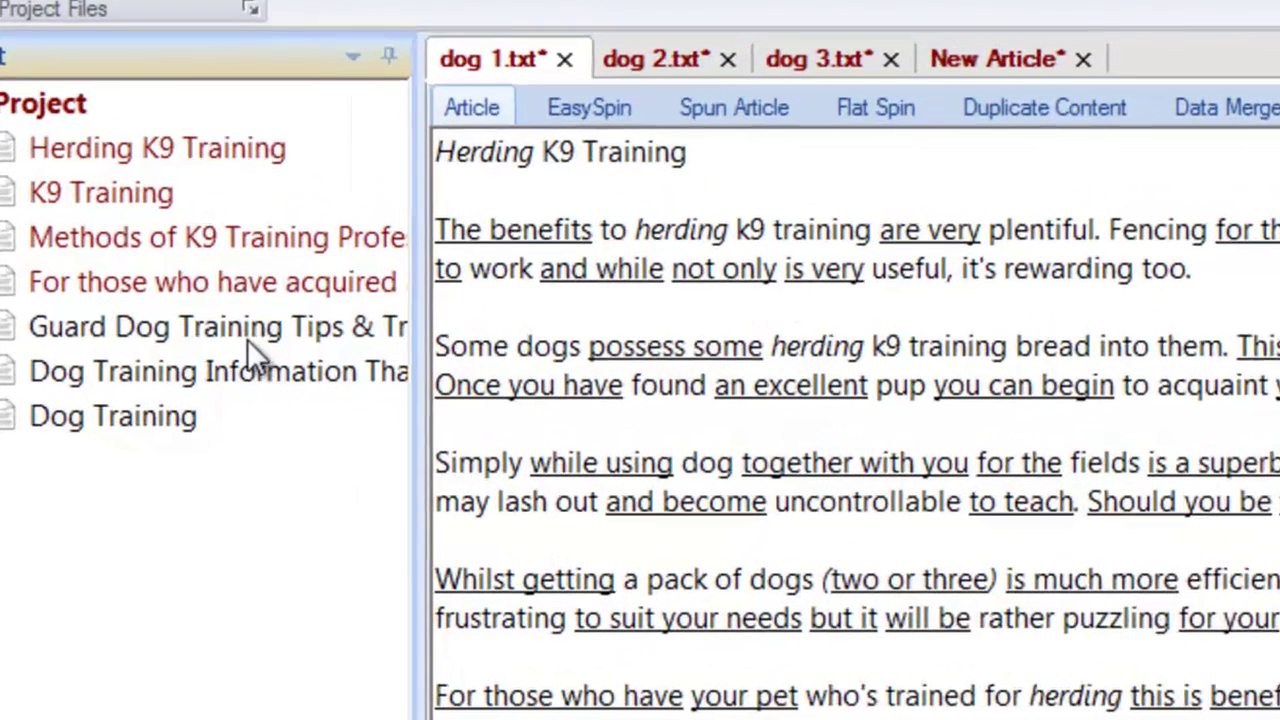
Step: Open the Guard Dog, dog training, Herding K9, K9 Training and new canine friend articles
double_click(253, 389)
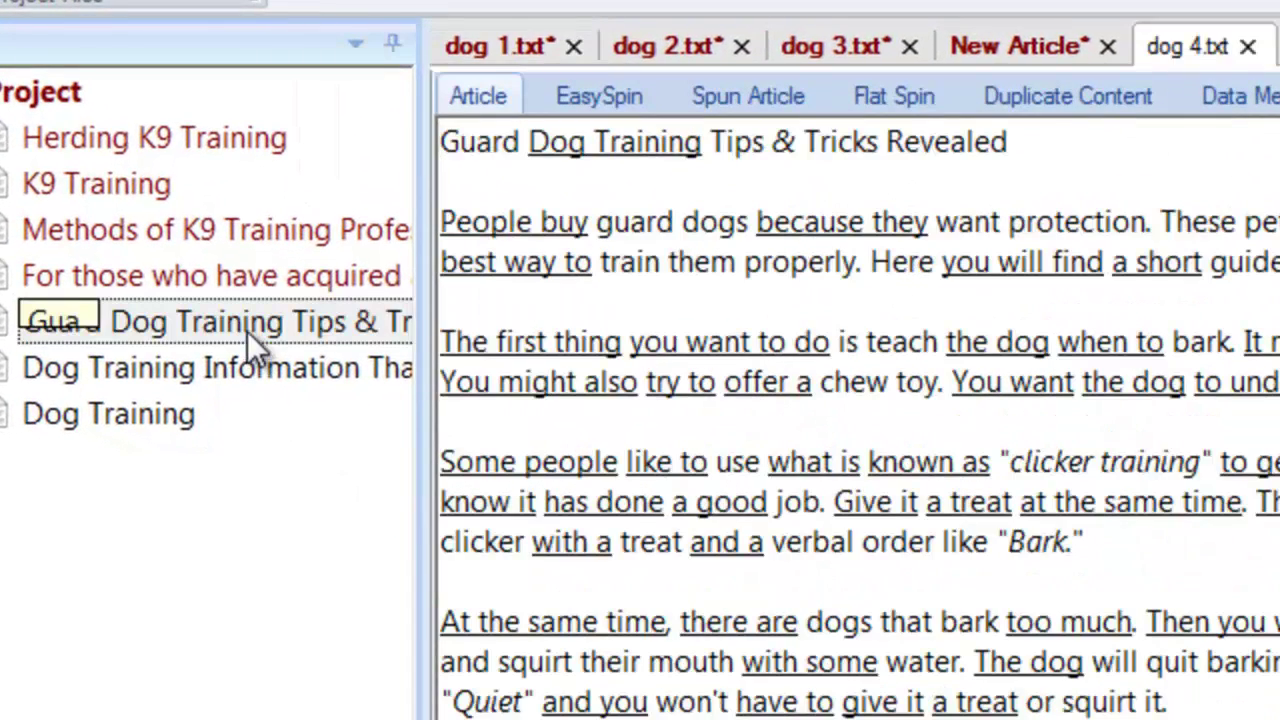
double_click(231, 371)
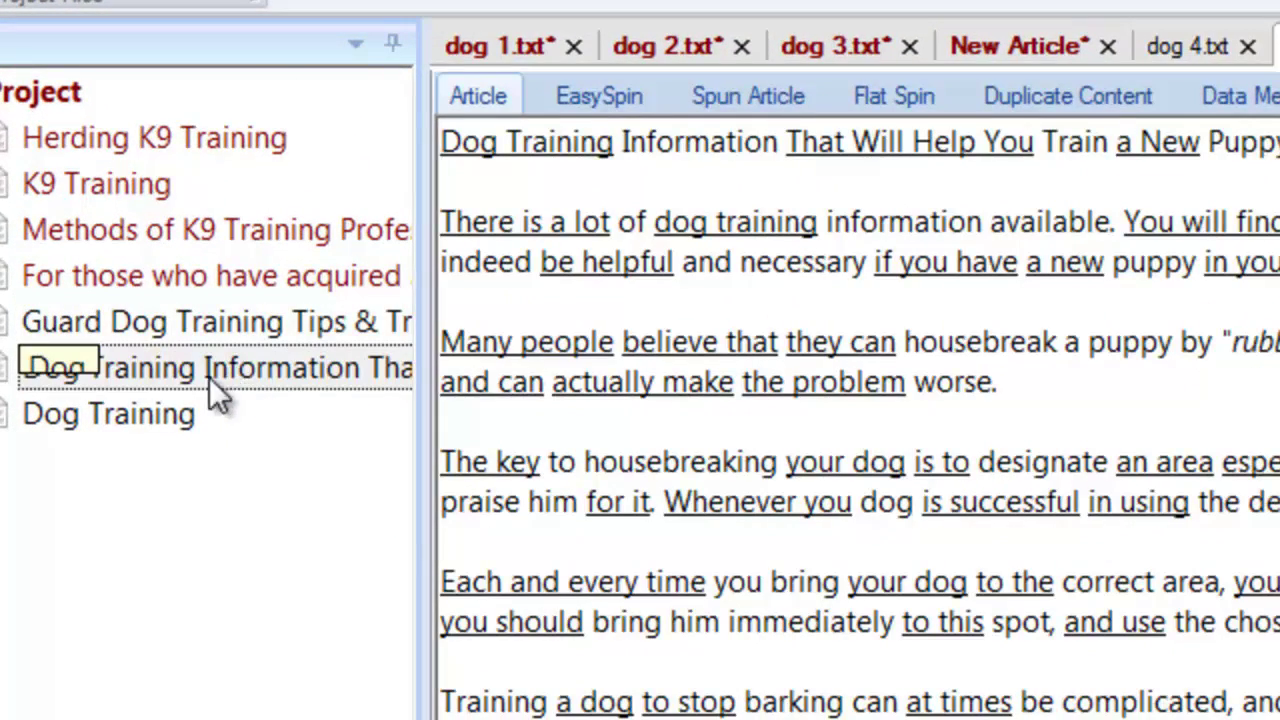
double_click(166, 420)
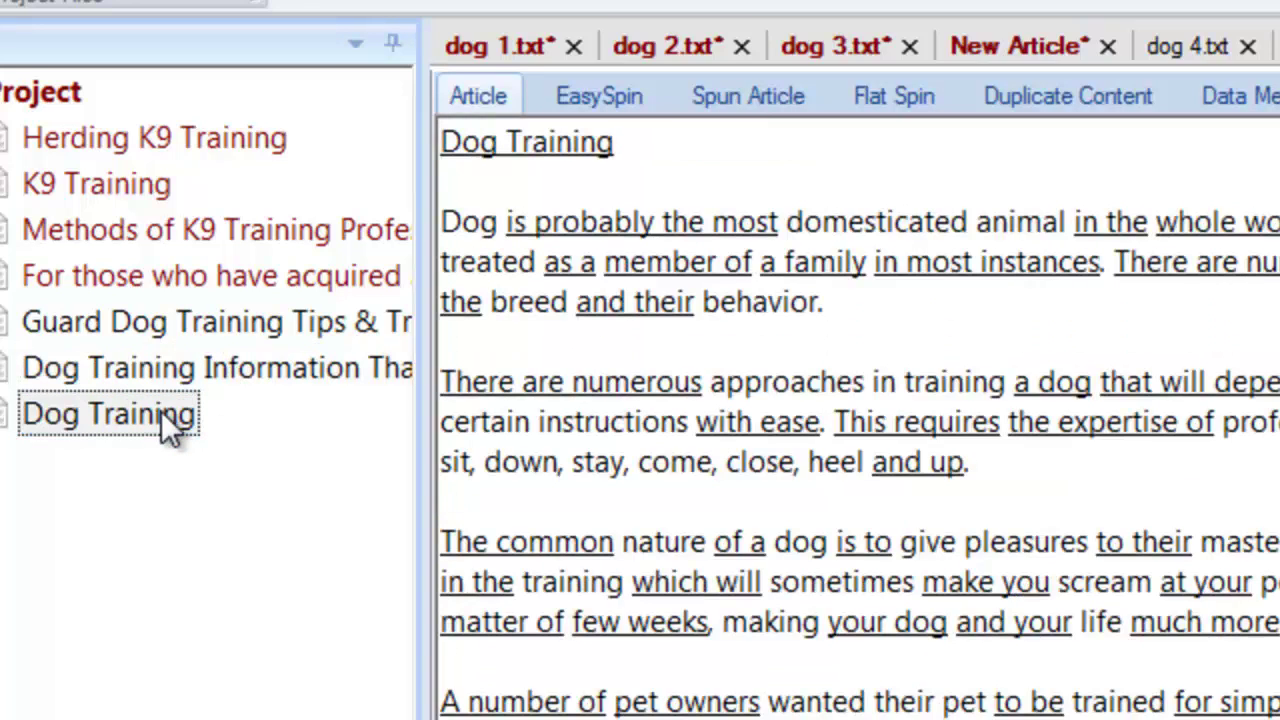
double_click(133, 133)
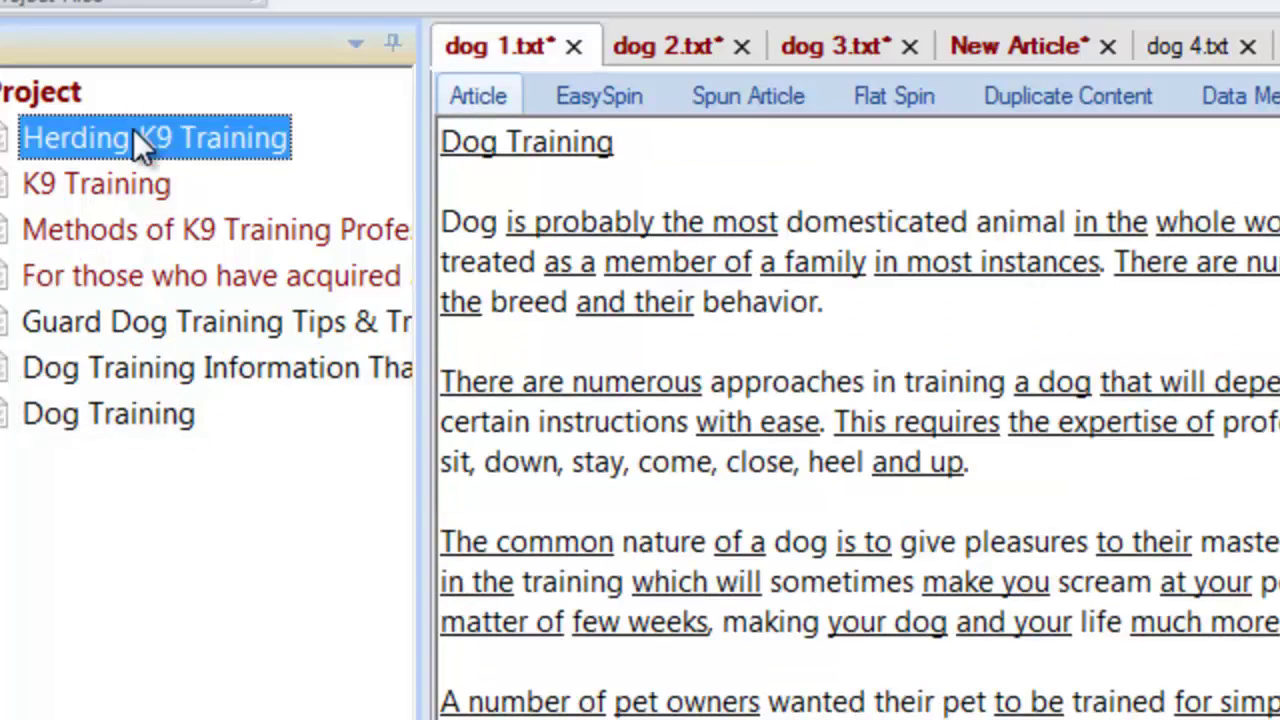
double_click(129, 184)
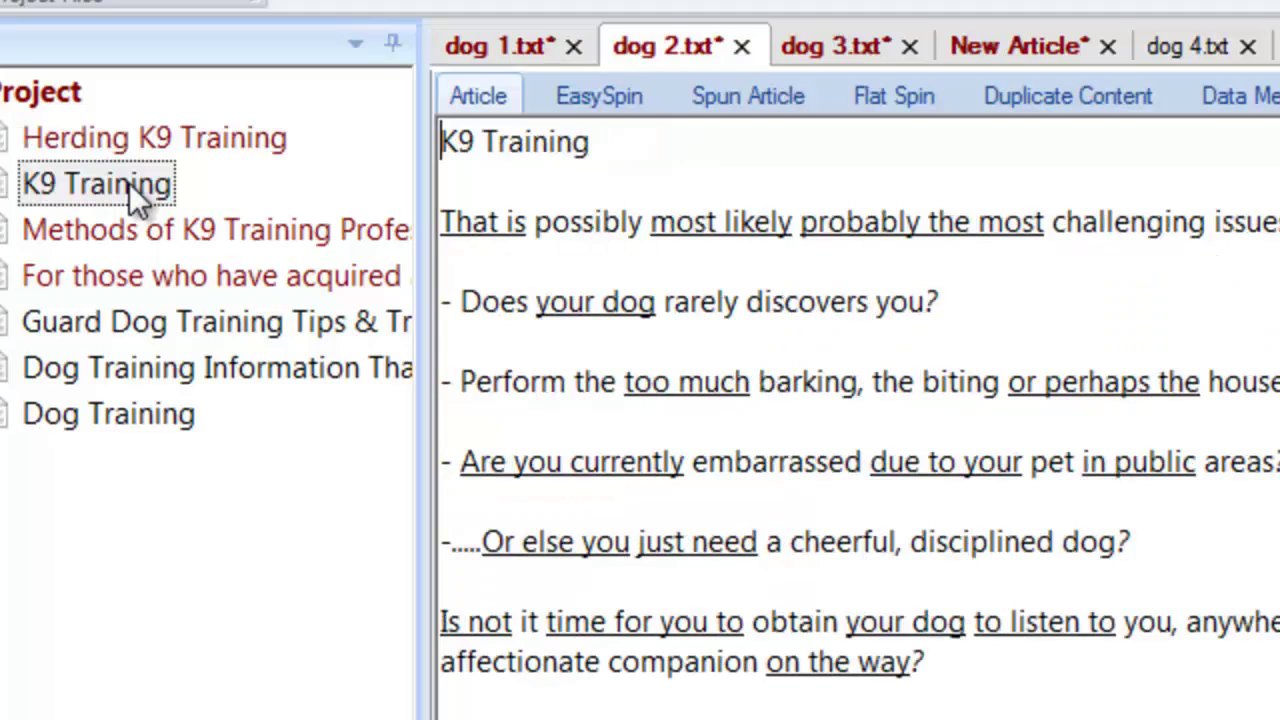
double_click(129, 229)
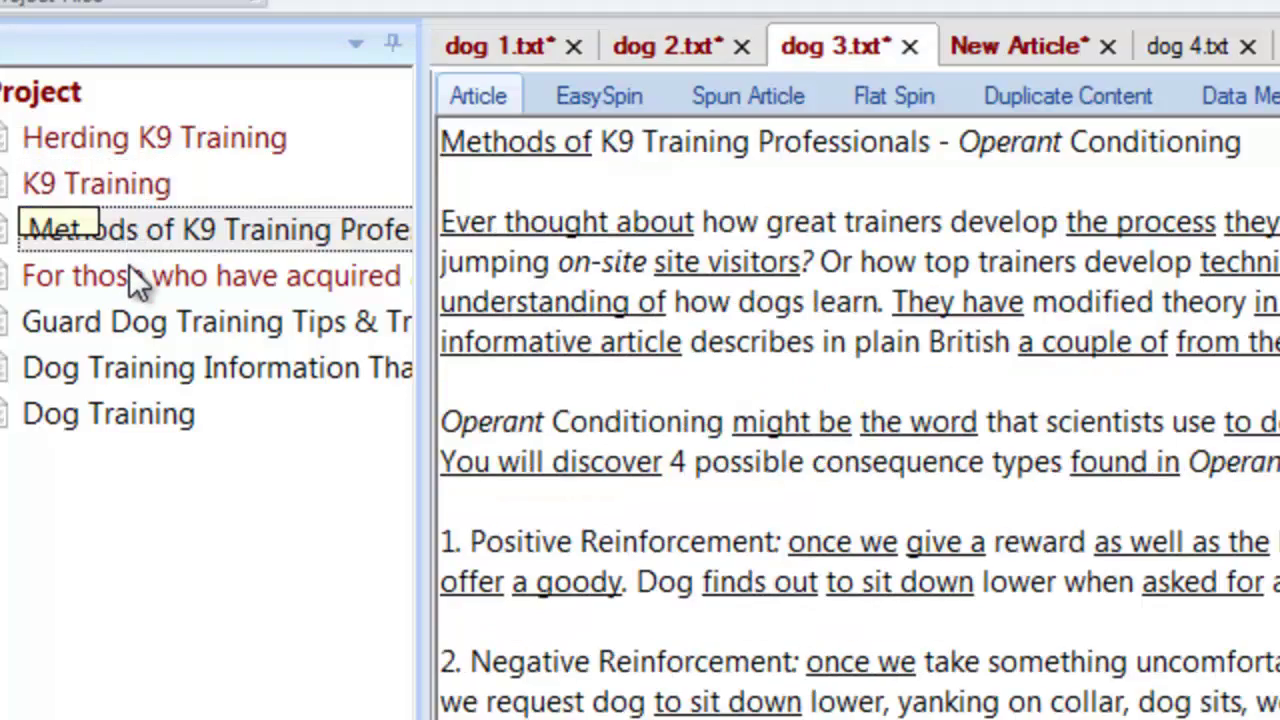
double_click(129, 275)
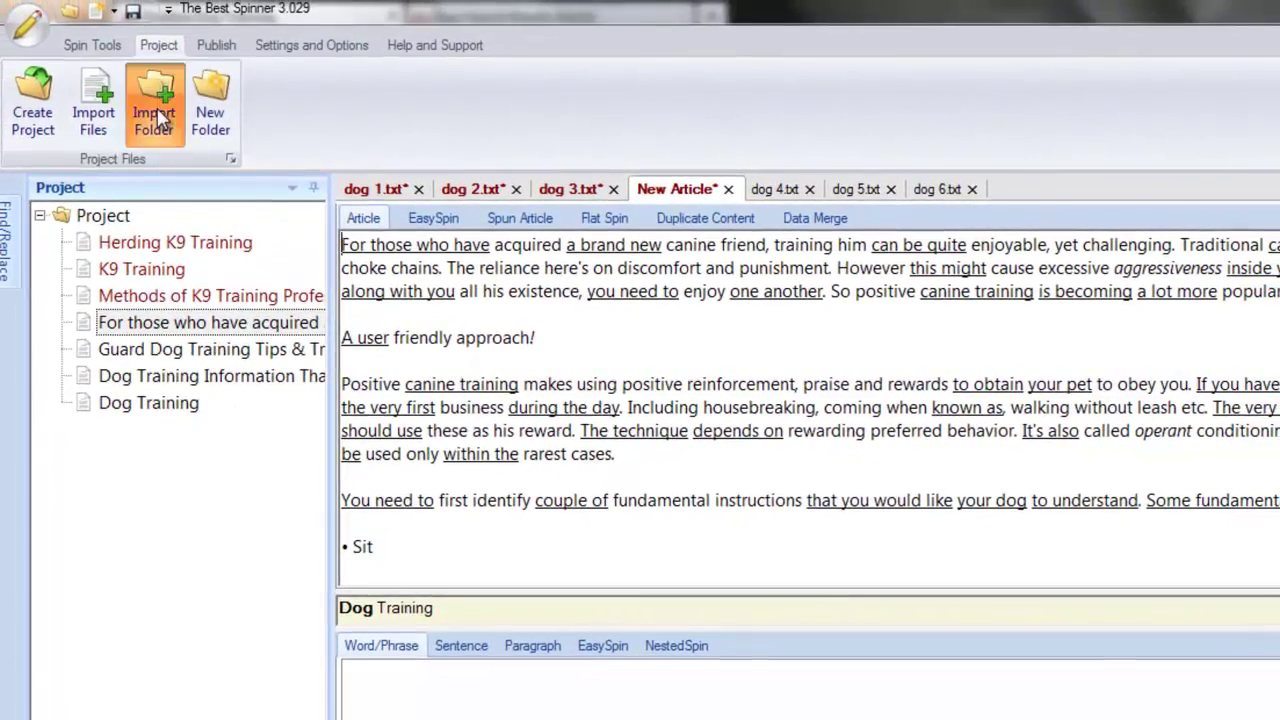
Step: Import the Other Articles folder from Documents > My Documents > TBS videos
left_click(158, 113)
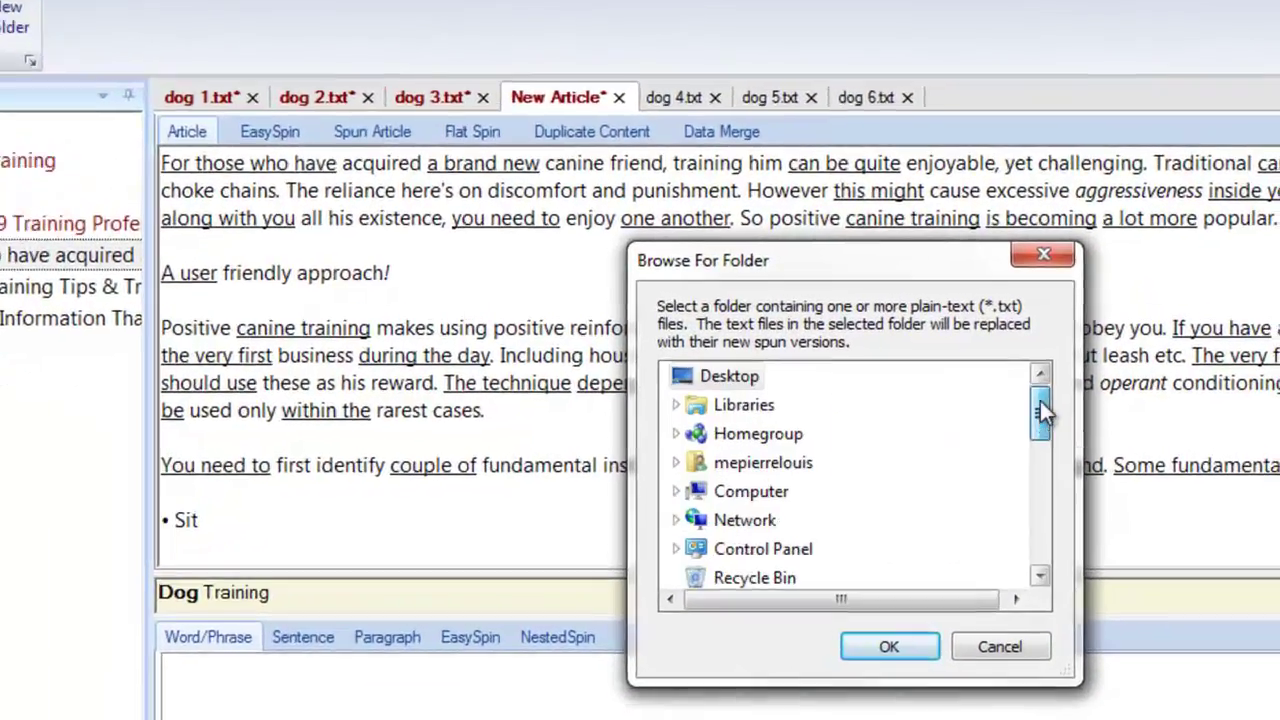
left_click(775, 448)
left_click(836, 452)
left_click(510, 317)
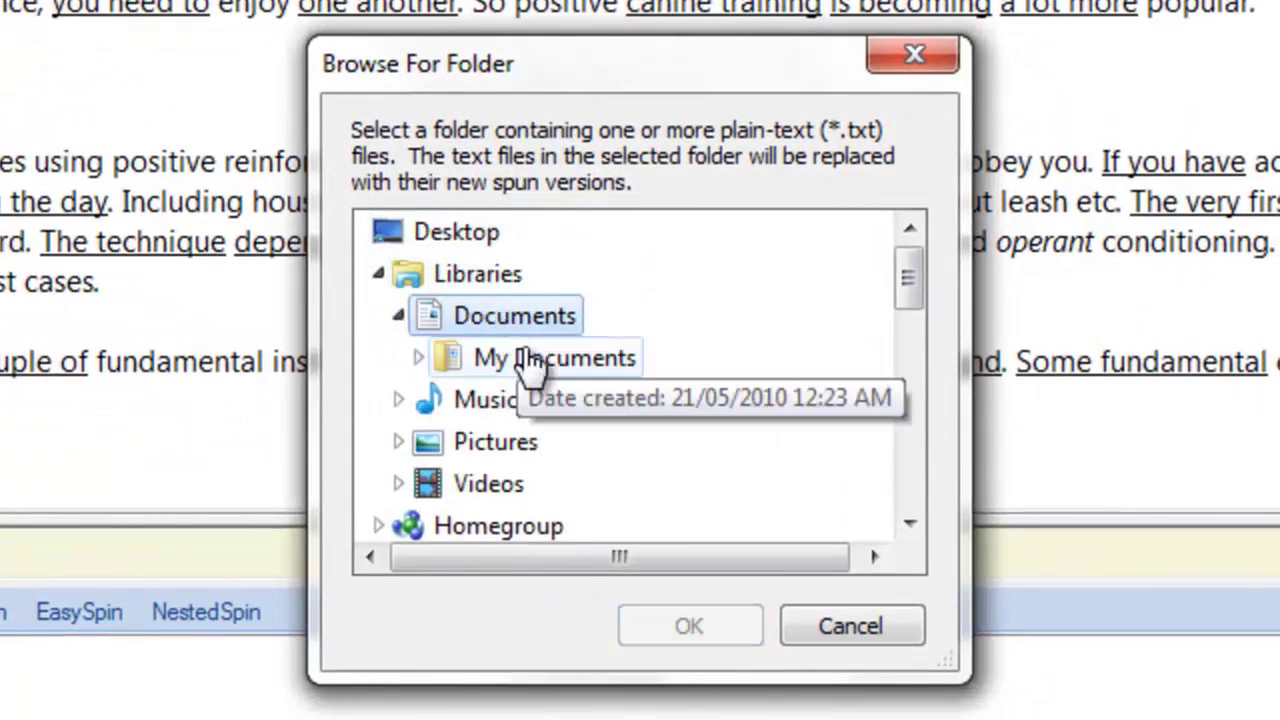
left_click(548, 278)
left_click_drag(908, 286, 910, 335)
left_click(612, 400)
left_click(594, 507)
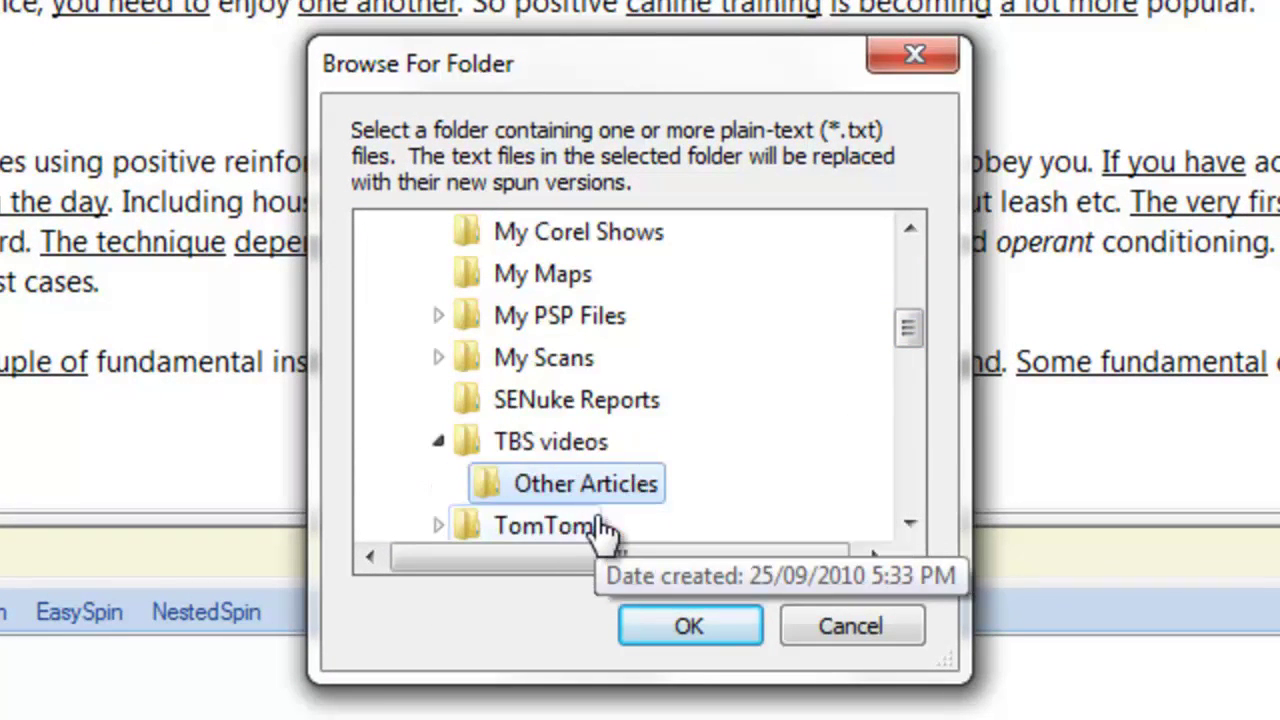
left_click(675, 615)
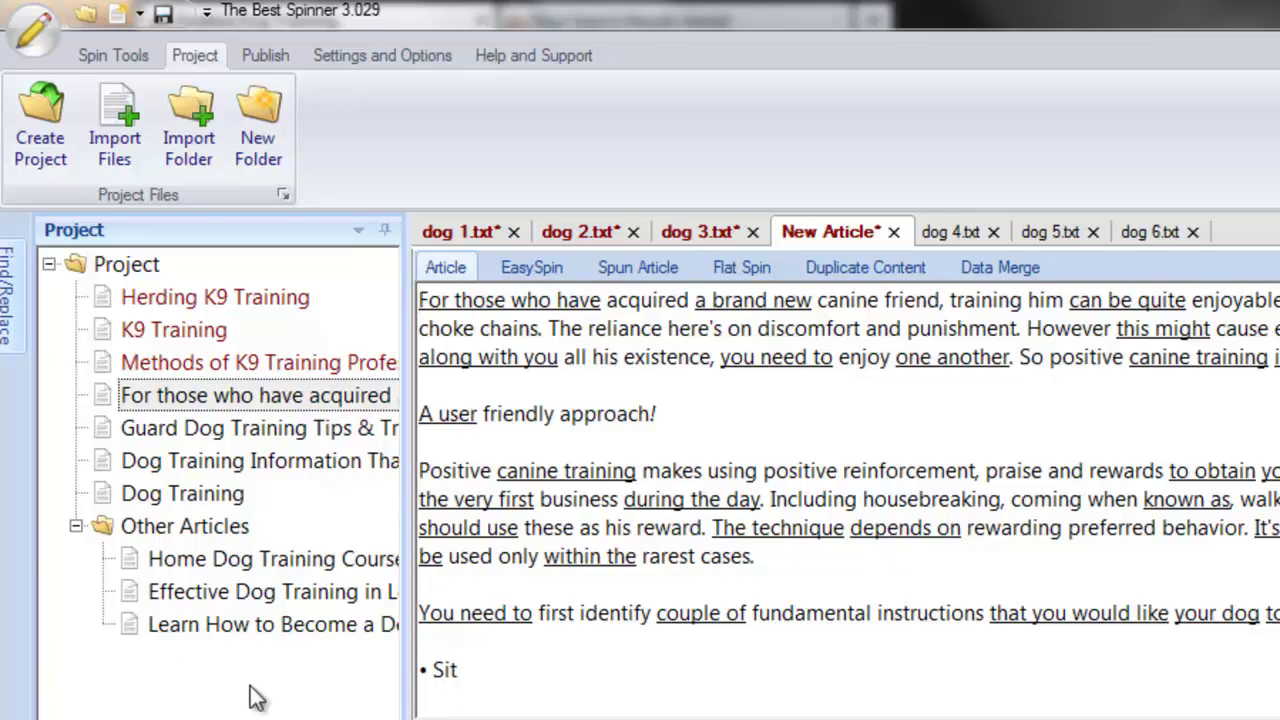
Step: Add a New Folder to the project with a New Document inside it
left_click(259, 147)
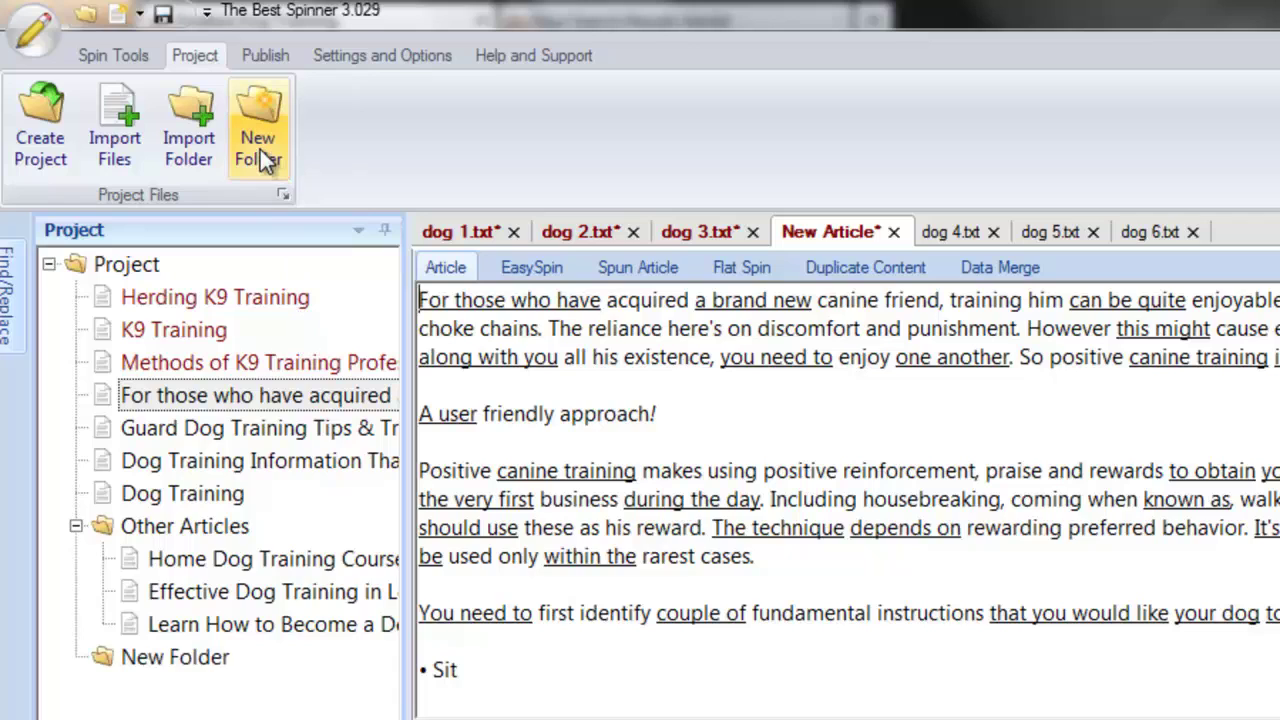
left_click(153, 662)
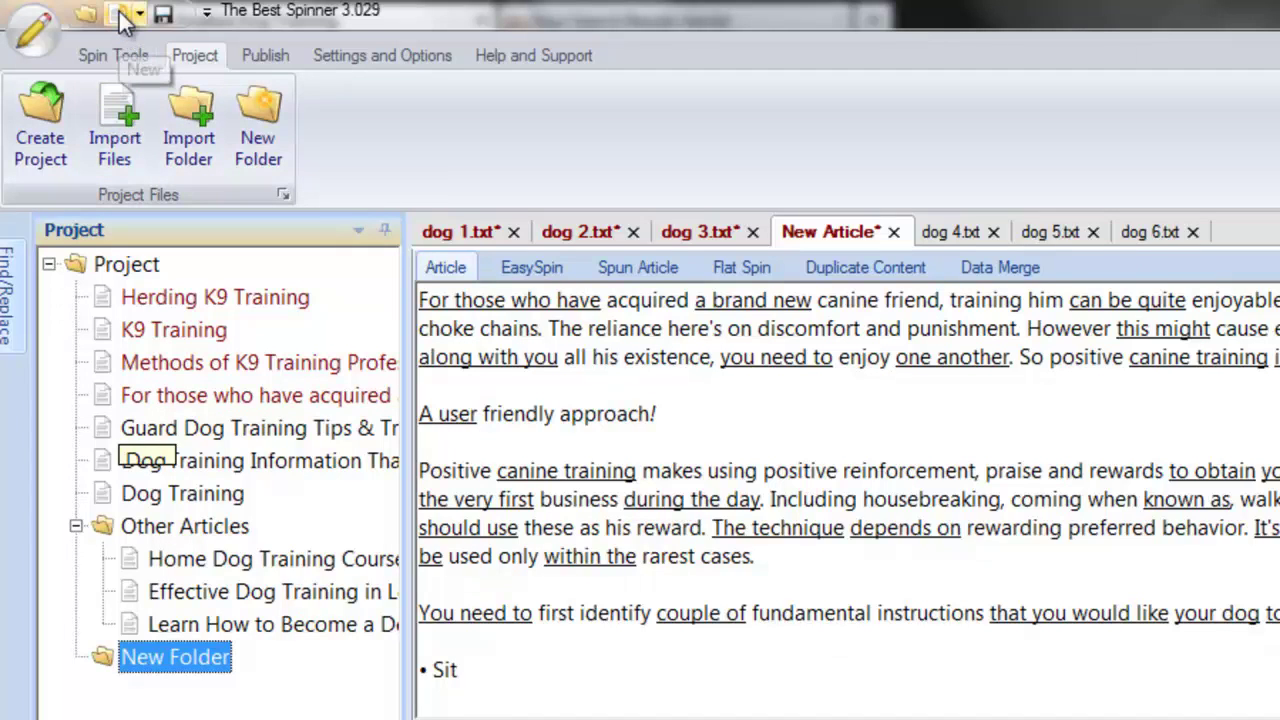
left_click(40, 33)
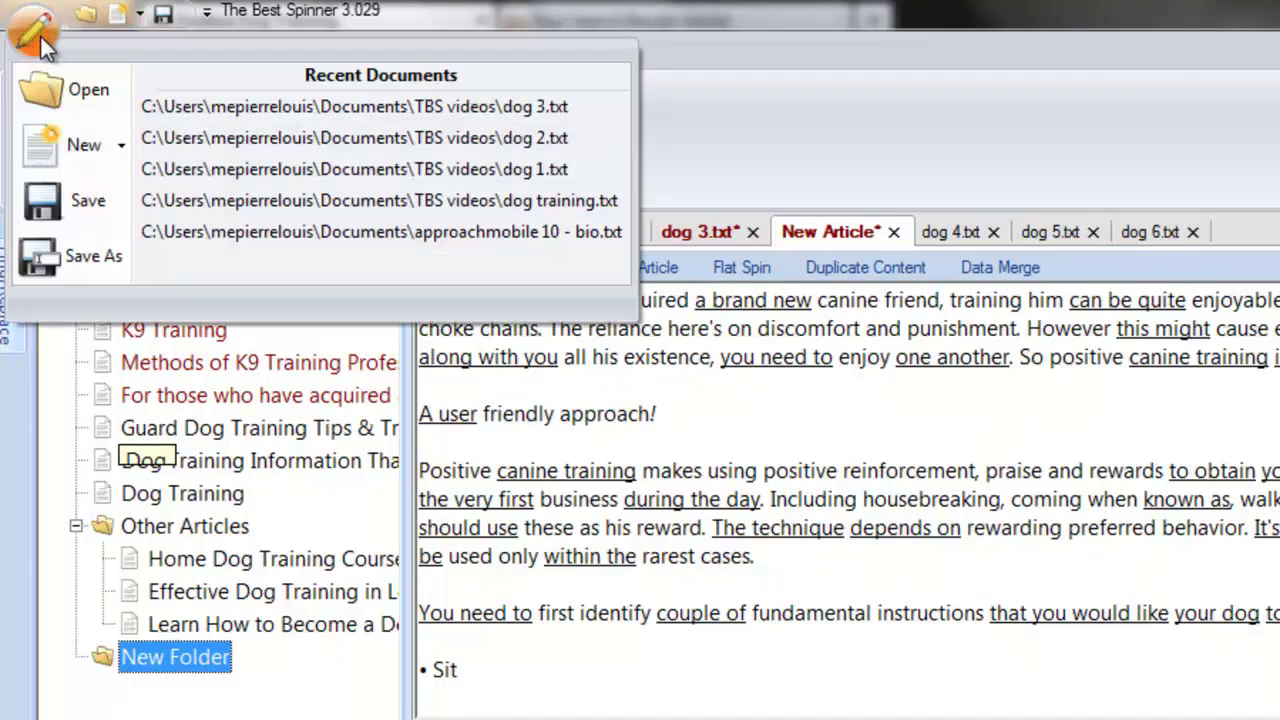
left_click(48, 147)
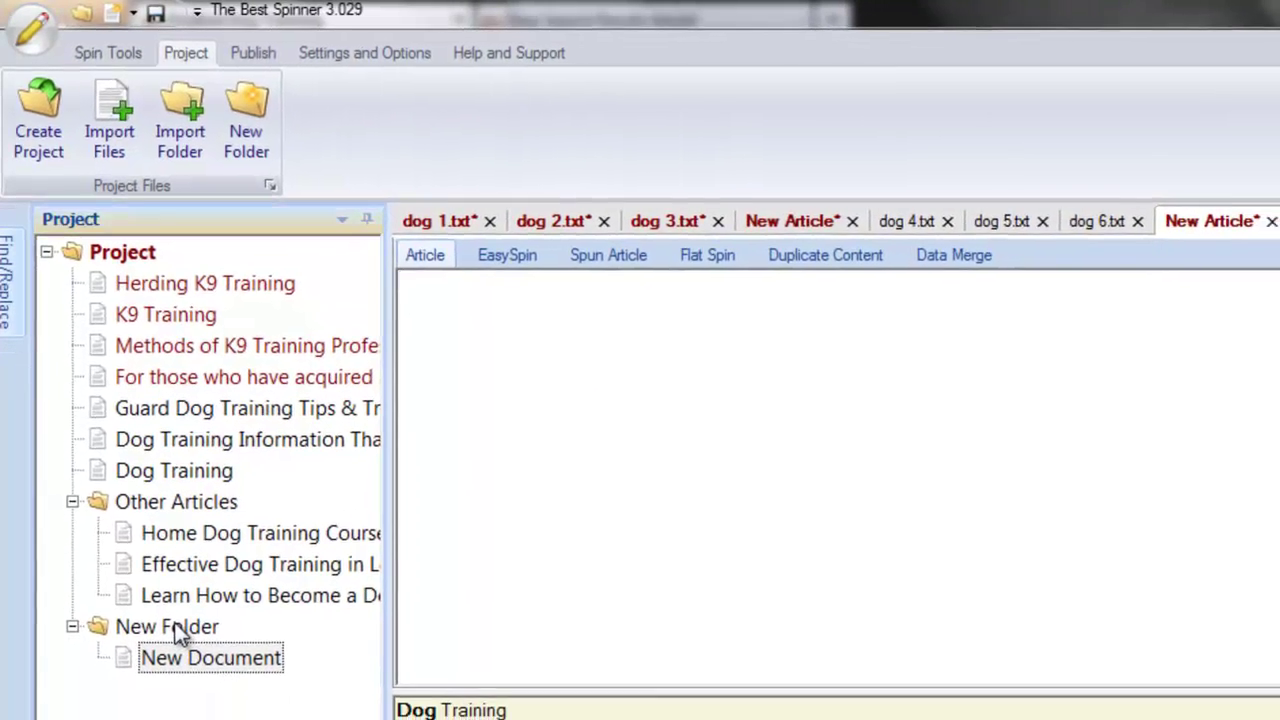
Step: Nest another New Folder inside the New Folder
left_click(175, 625)
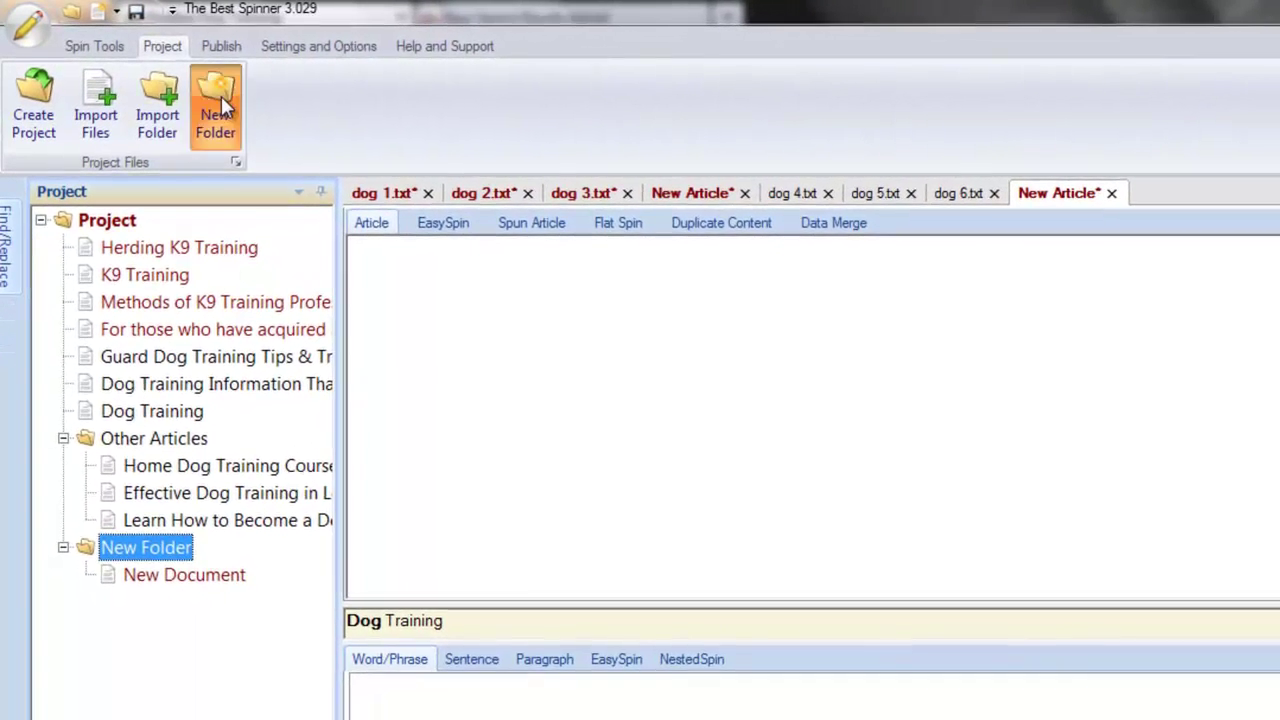
left_click(221, 96)
left_click(170, 603)
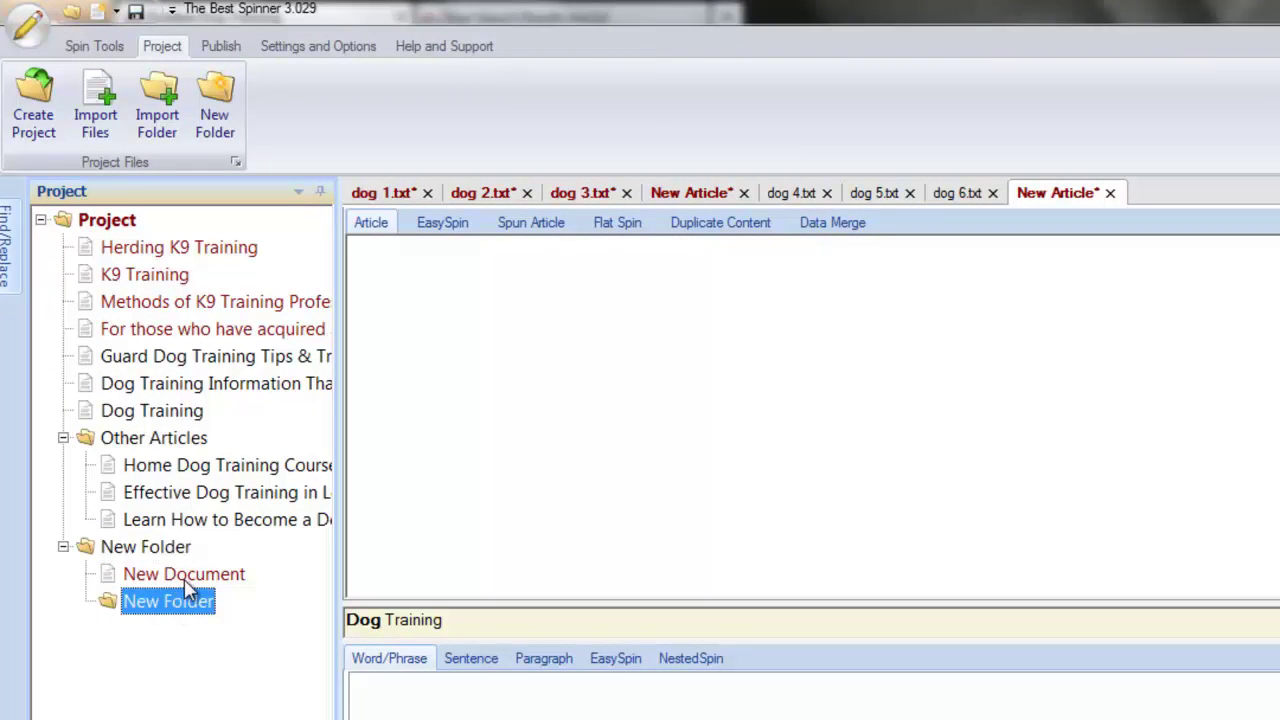
Step: Open Home Dog Training Courses and view its context menu
double_click(196, 470)
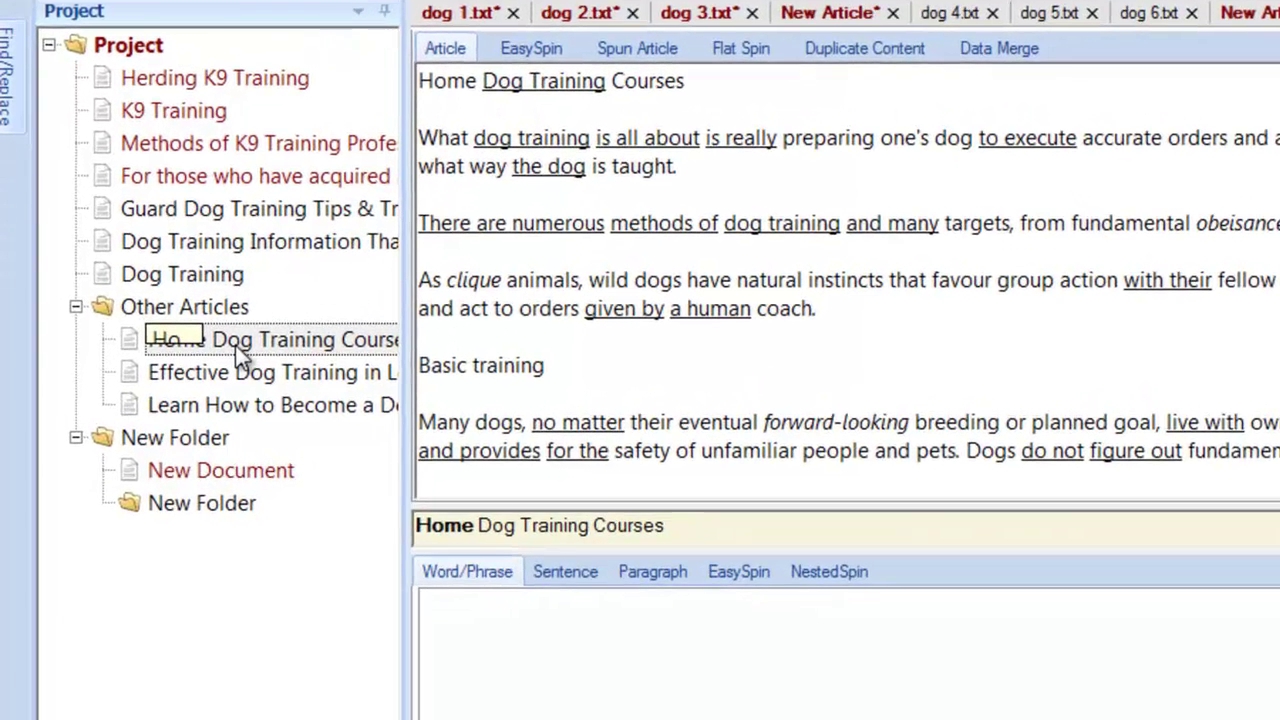
right_click(203, 451)
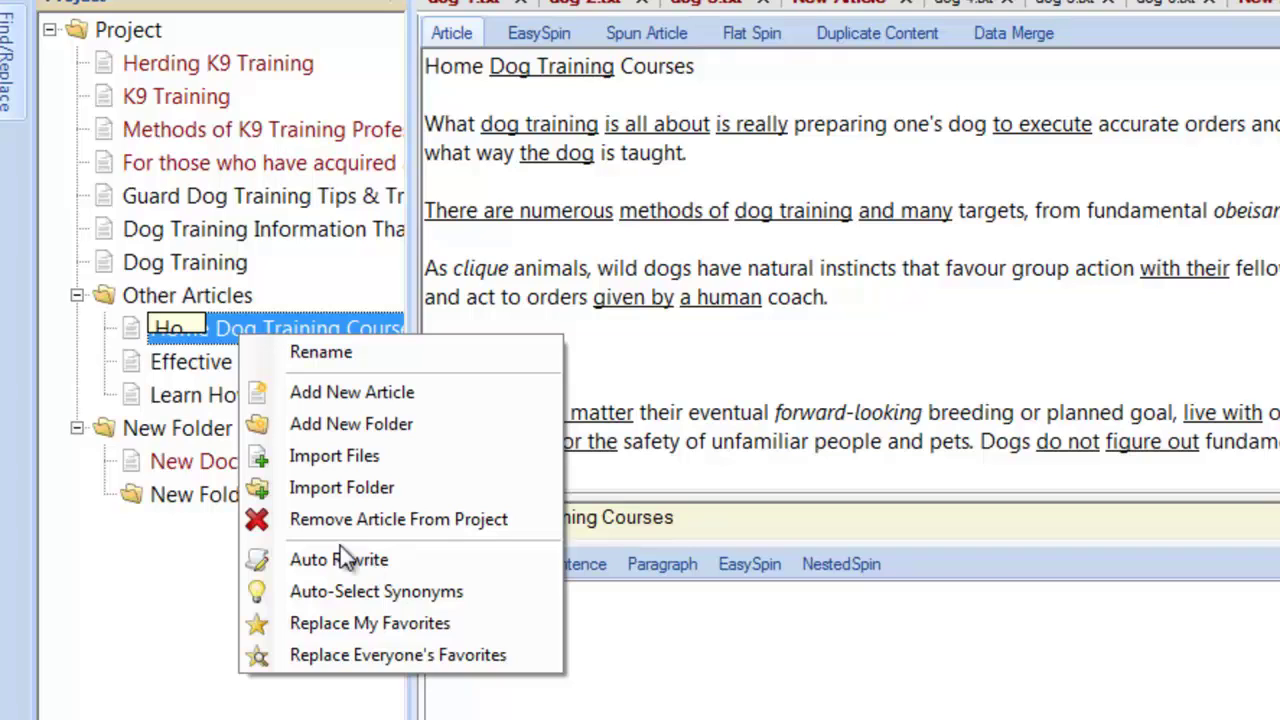
left_click(152, 584)
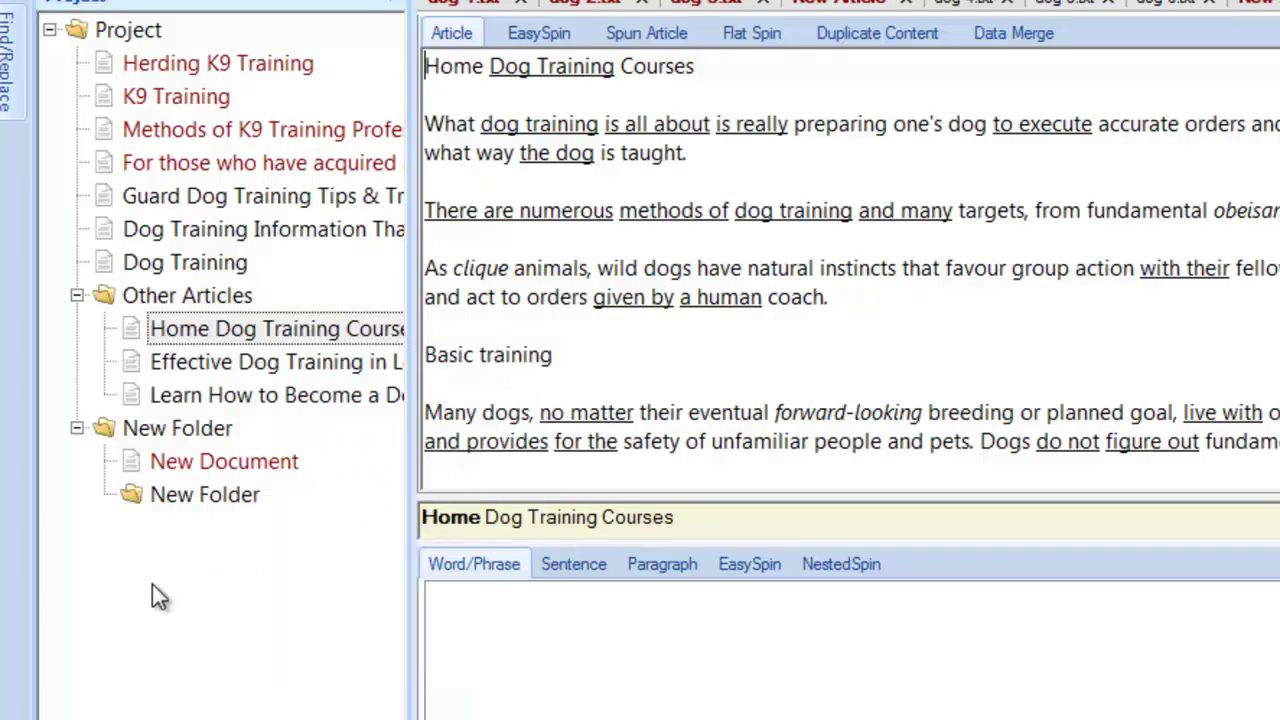
Step: View the context menus of the Project root and the Other Articles folder
left_click(146, 32)
right_click(146, 32)
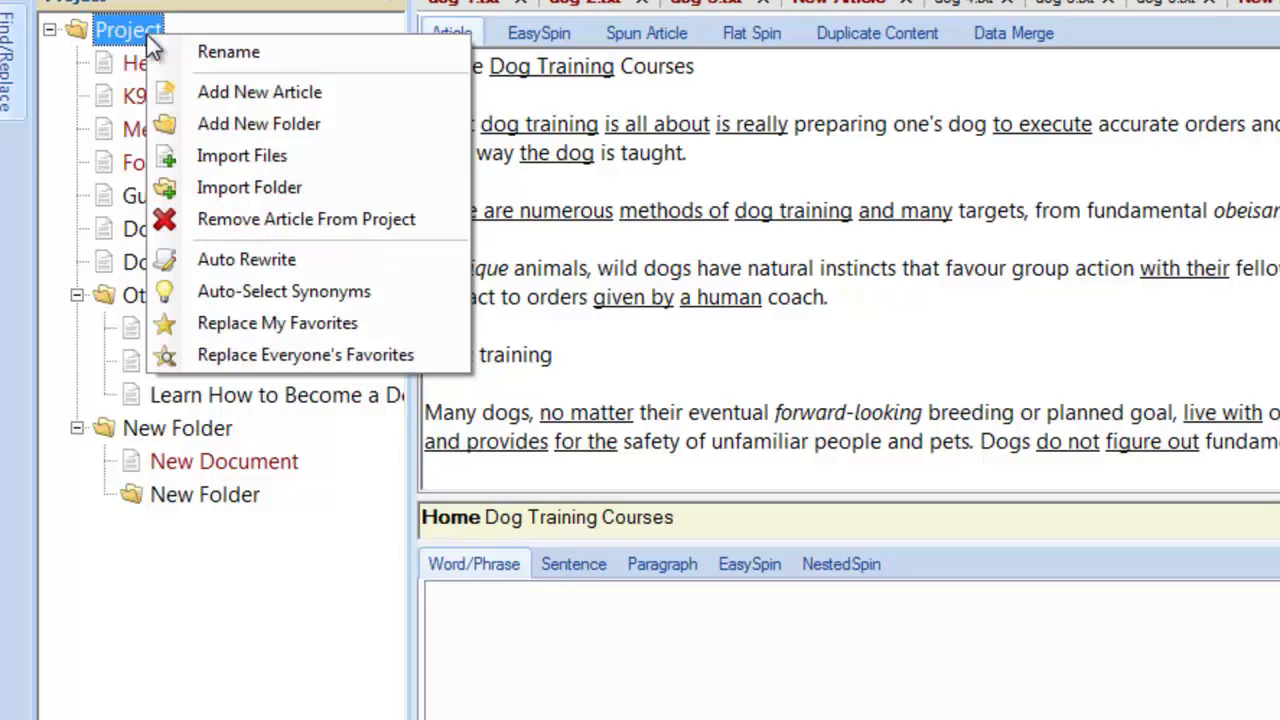
left_click(162, 653)
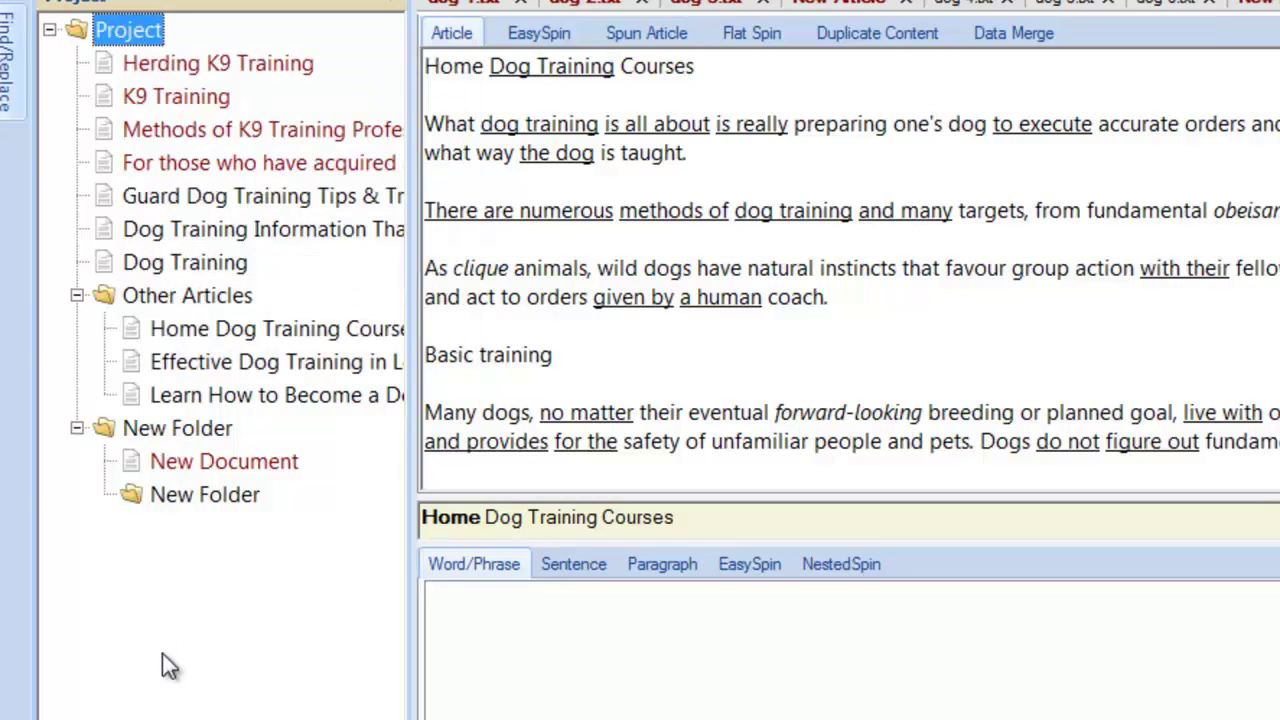
left_click(166, 294)
right_click(166, 294)
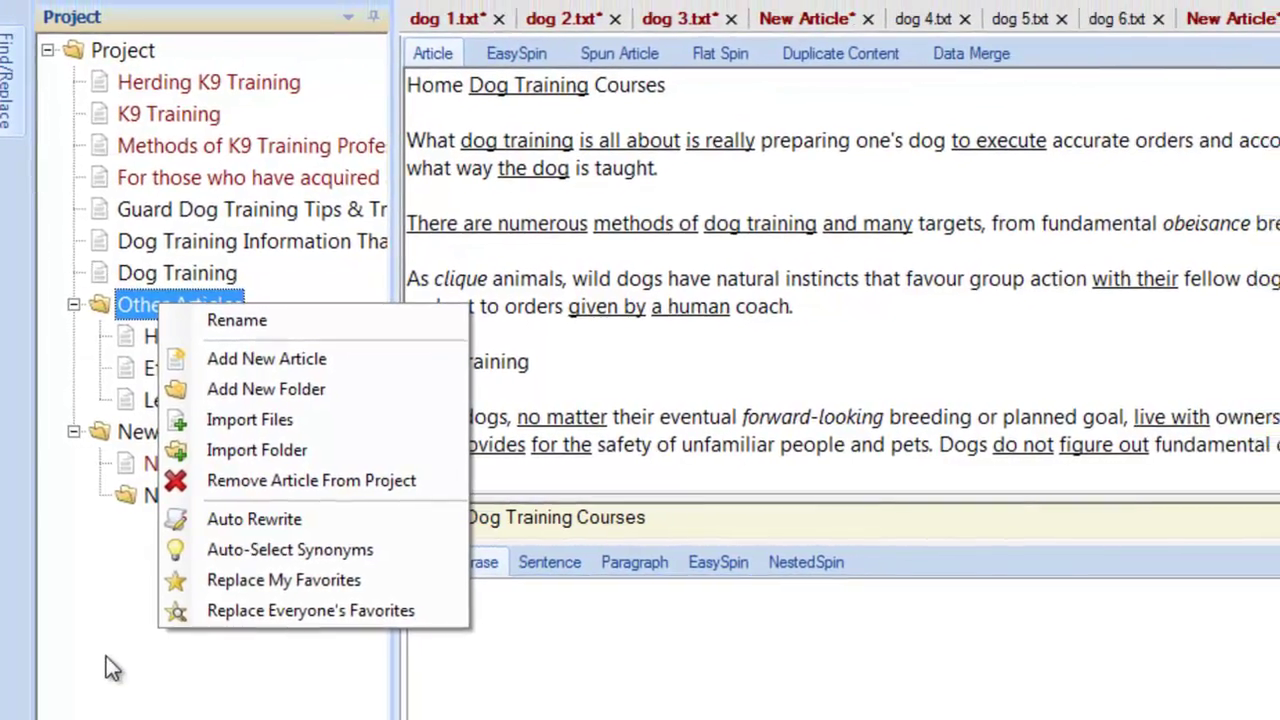
left_click(111, 661)
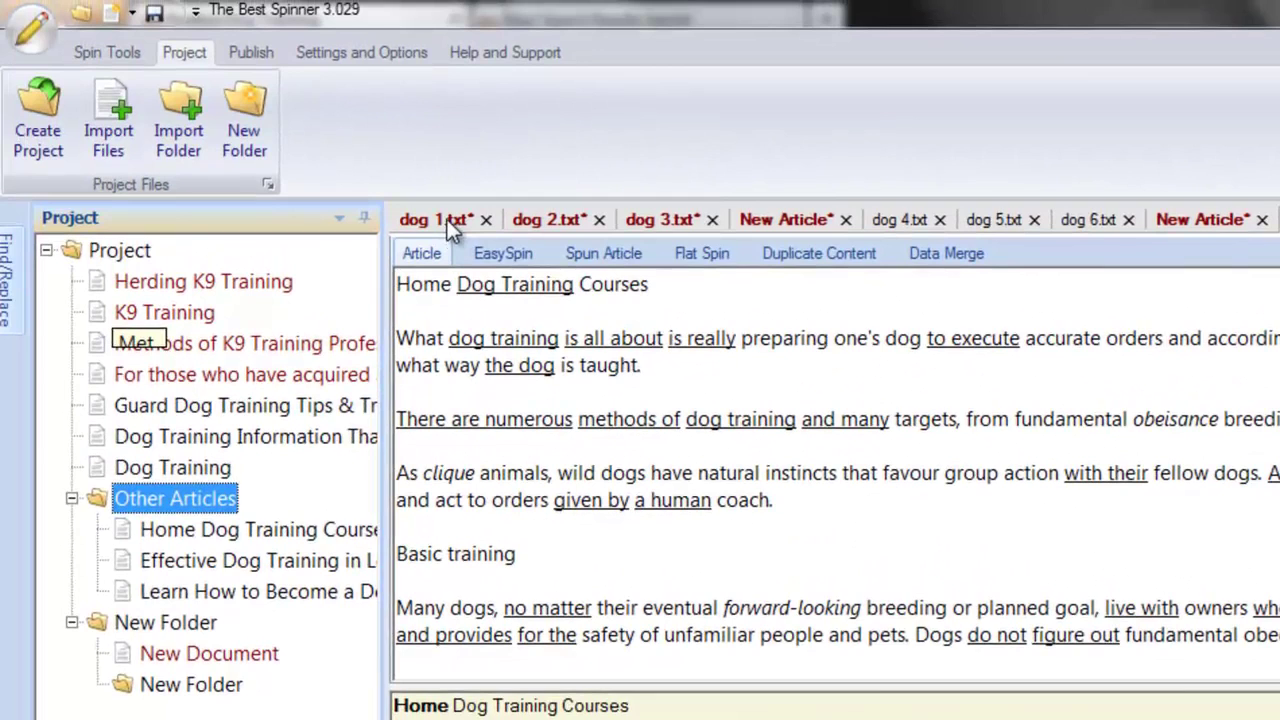
Step: Cancel the Open dialog, check the New dropdown, then show the recent documents list
left_click(38, 38)
left_click(60, 88)
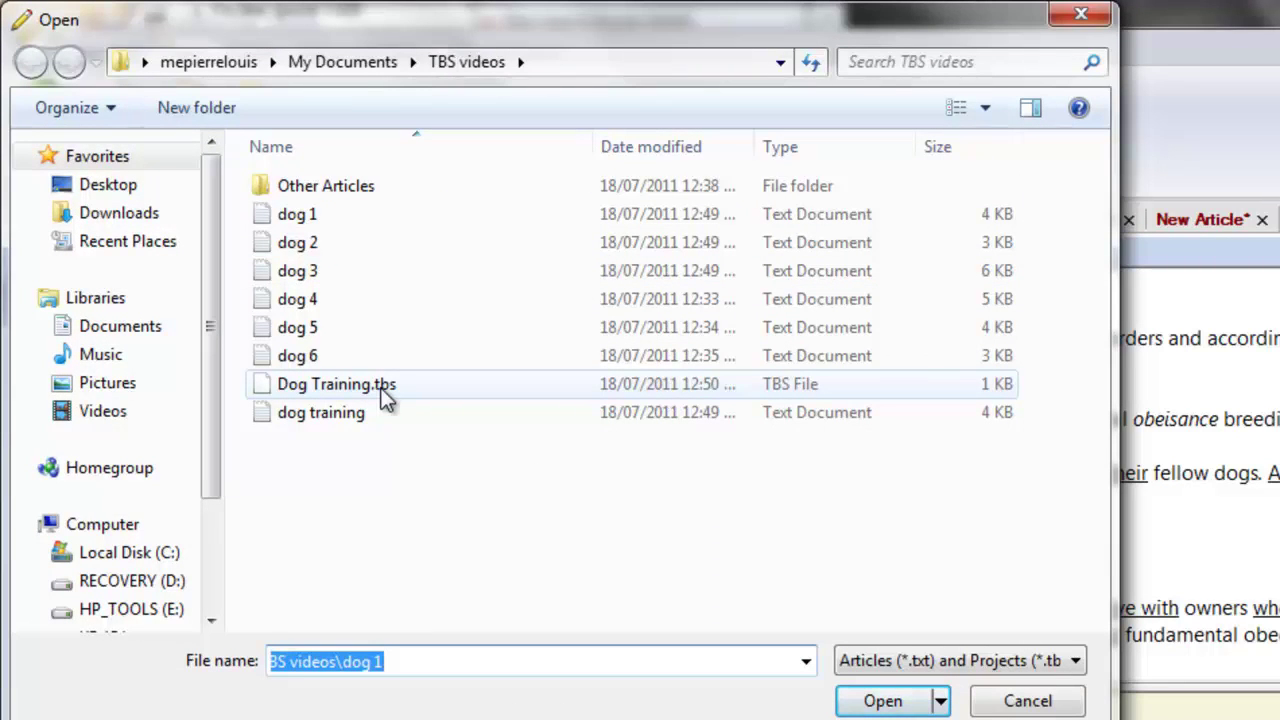
left_click(1027, 700)
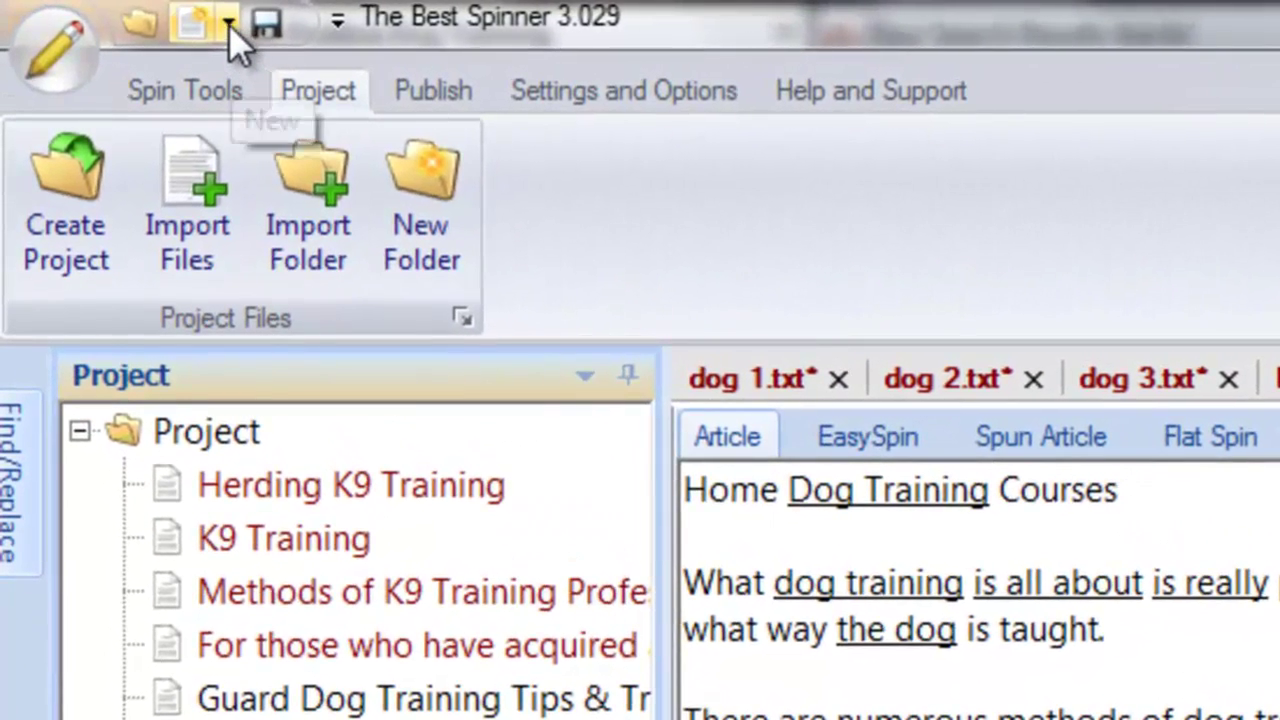
left_click(215, 21)
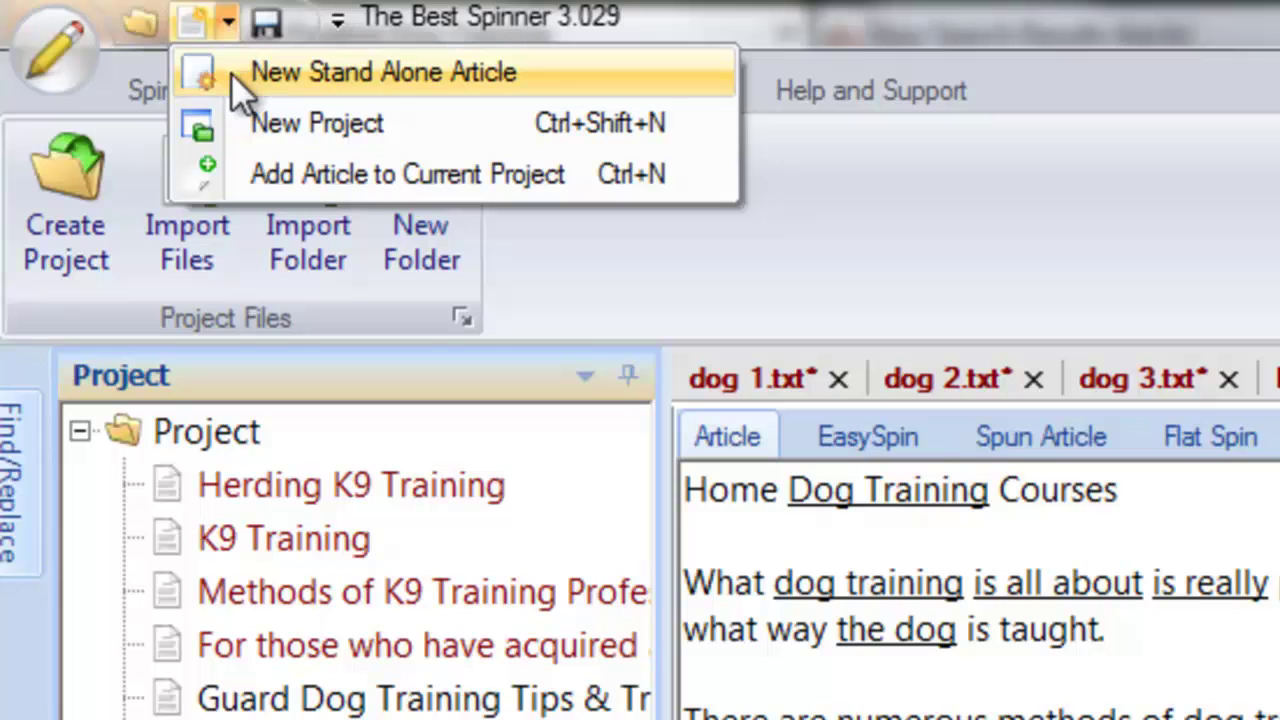
left_click(80, 90)
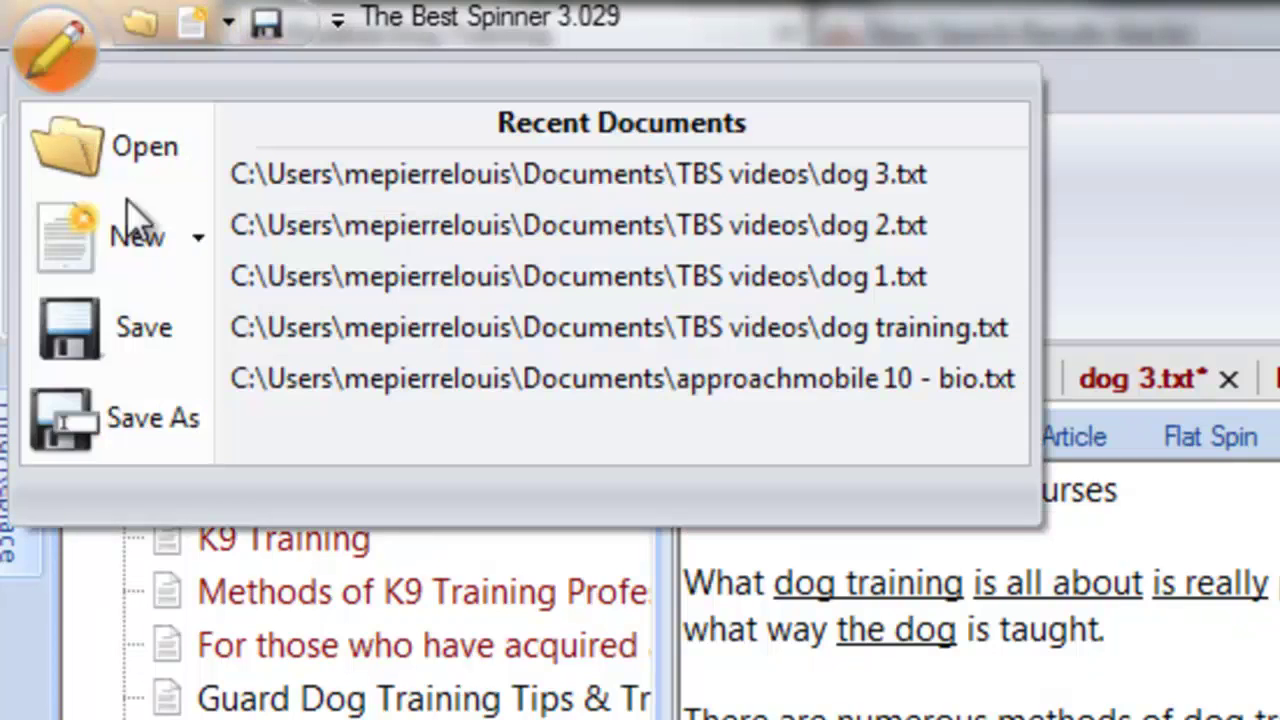